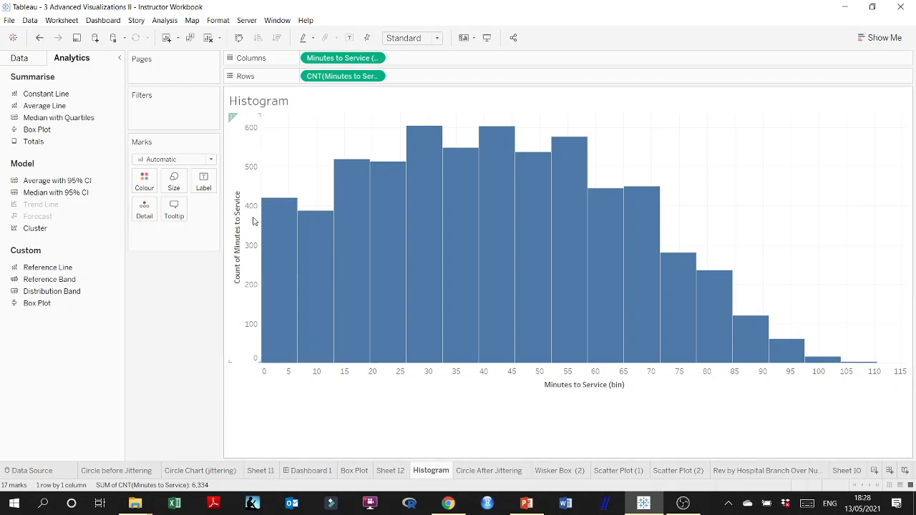
Step: Examine the bin start values and counts of the first four bars in the Minutes to Service histogram
{"action": "mouse_move", "coordinate": [278, 247]}
{"action": "left_click", "coordinate": [331, 361]}
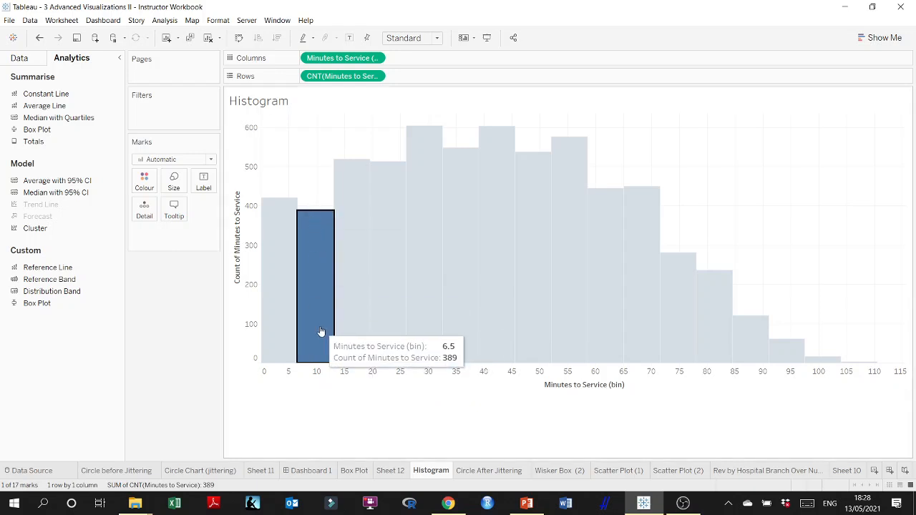
{"action": "mouse_move", "coordinate": [321, 331]}
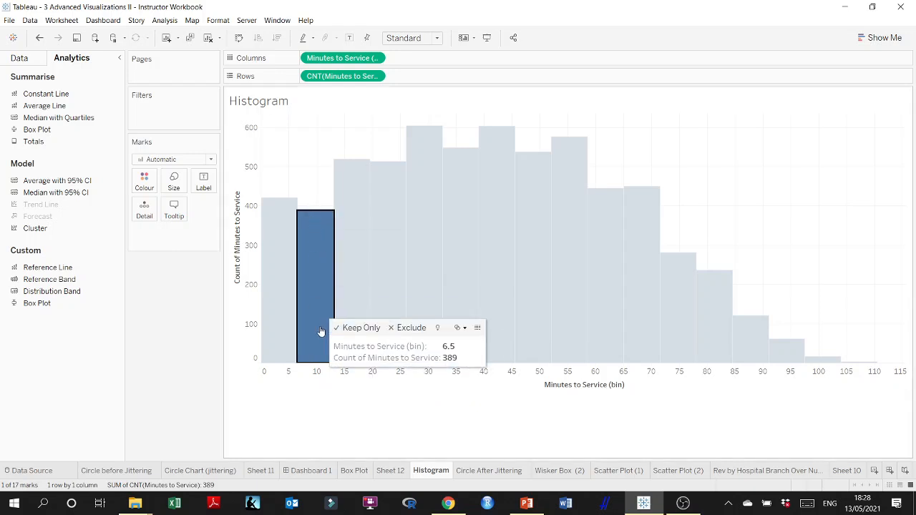
{"action": "left_click", "coordinate": [286, 359]}
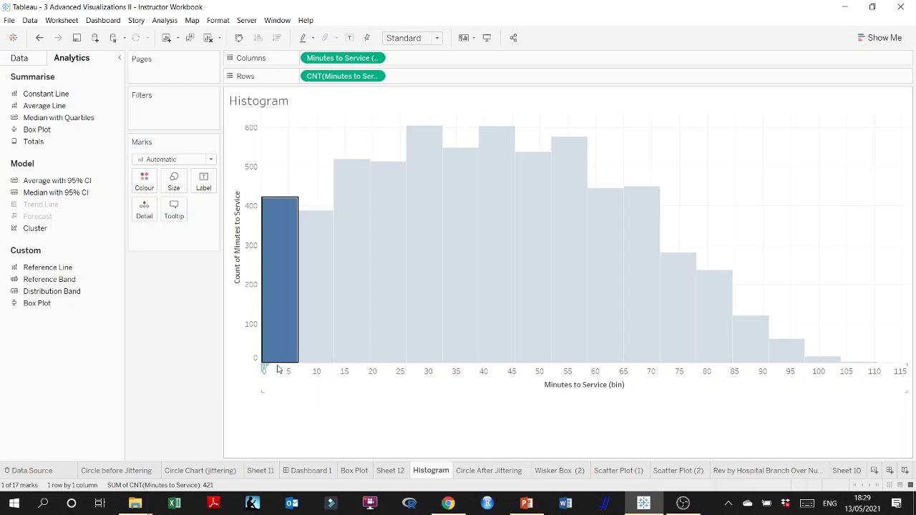
{"action": "mouse_move", "coordinate": [277, 362]}
{"action": "left_click", "coordinate": [317, 360]}
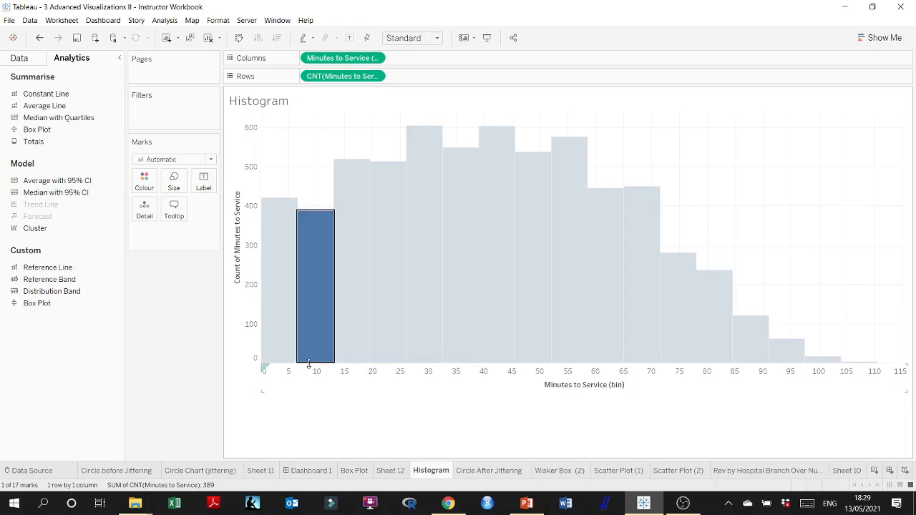
{"action": "left_click", "coordinate": [346, 358]}
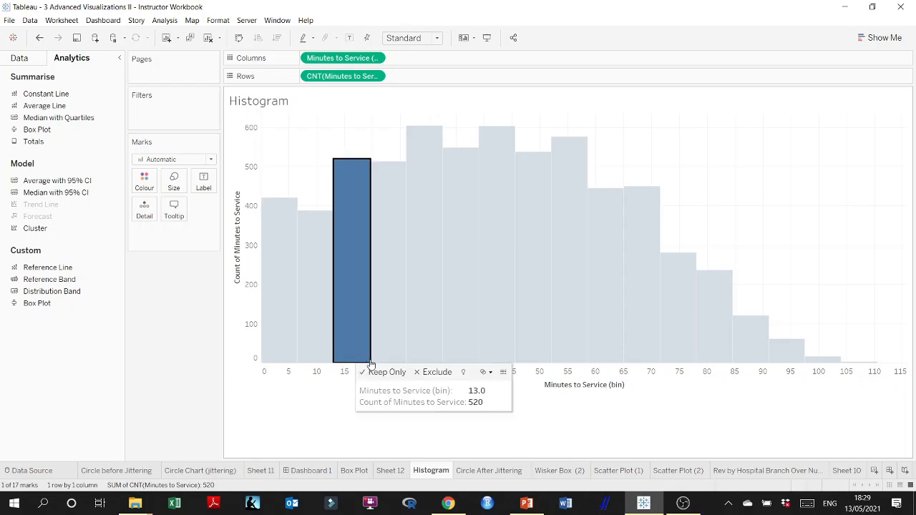
{"action": "left_click", "coordinate": [308, 348]}
{"action": "left_click", "coordinate": [292, 350]}
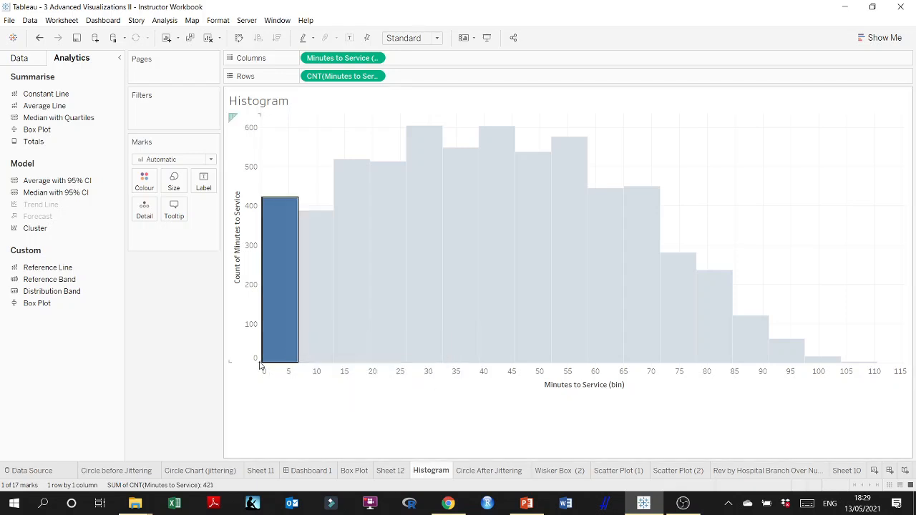
{"action": "left_click", "coordinate": [310, 344]}
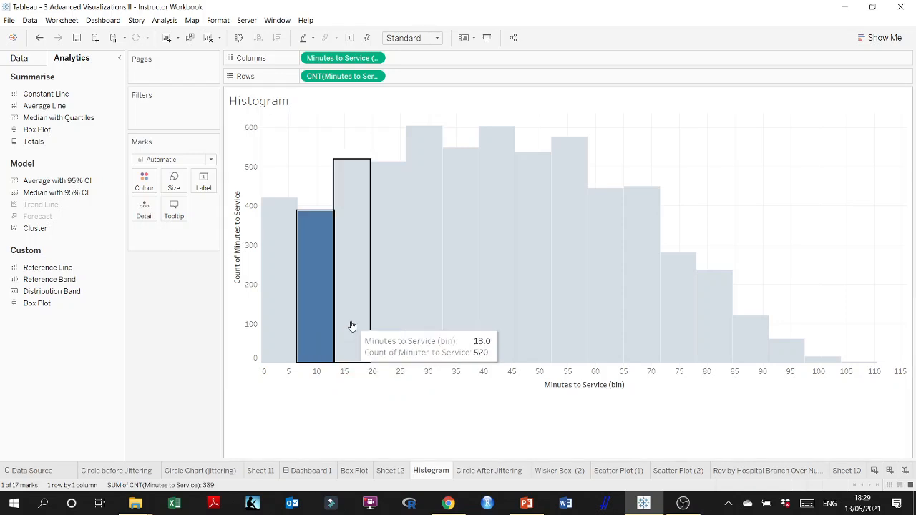
{"action": "left_click", "coordinate": [340, 363]}
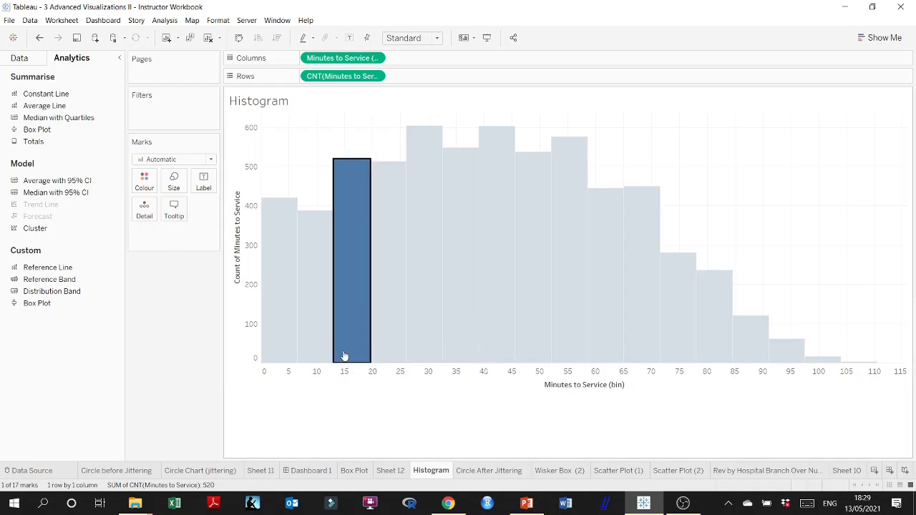
{"action": "left_click", "coordinate": [376, 314]}
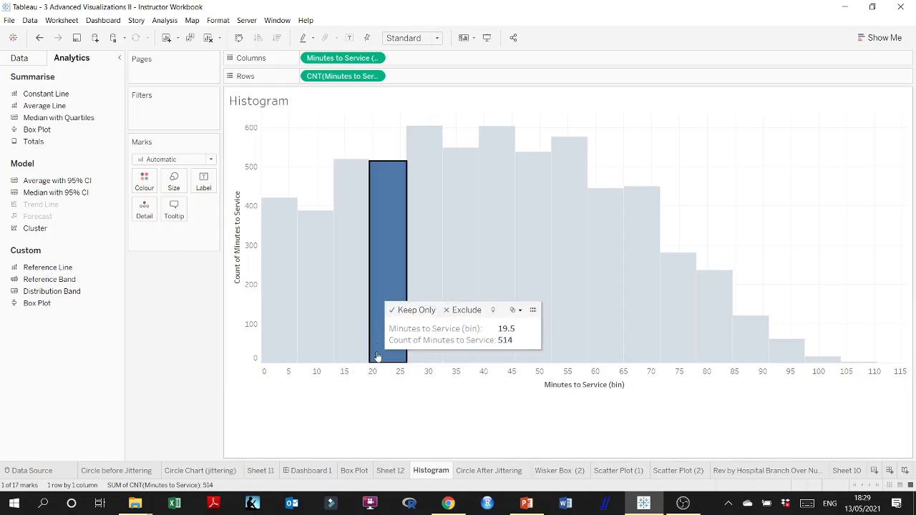
{"action": "left_click", "coordinate": [399, 406]}
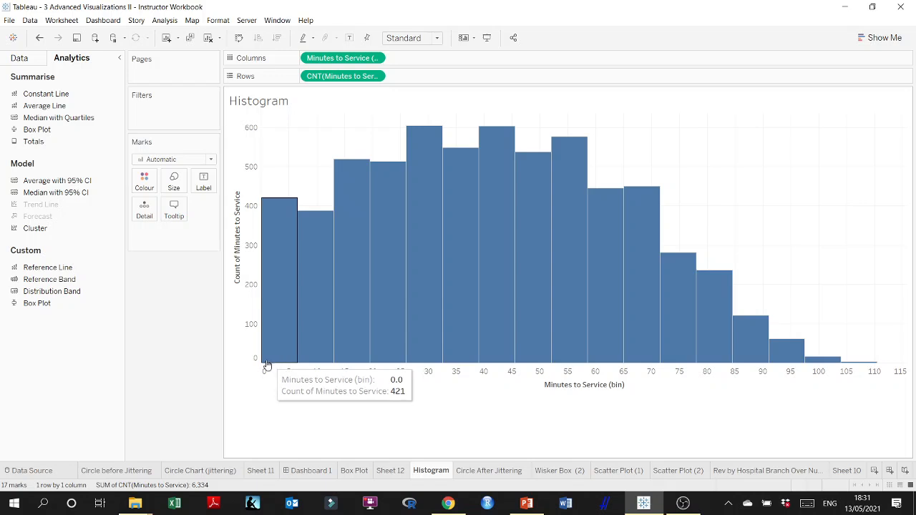
{"action": "mouse_move", "coordinate": [270, 362]}
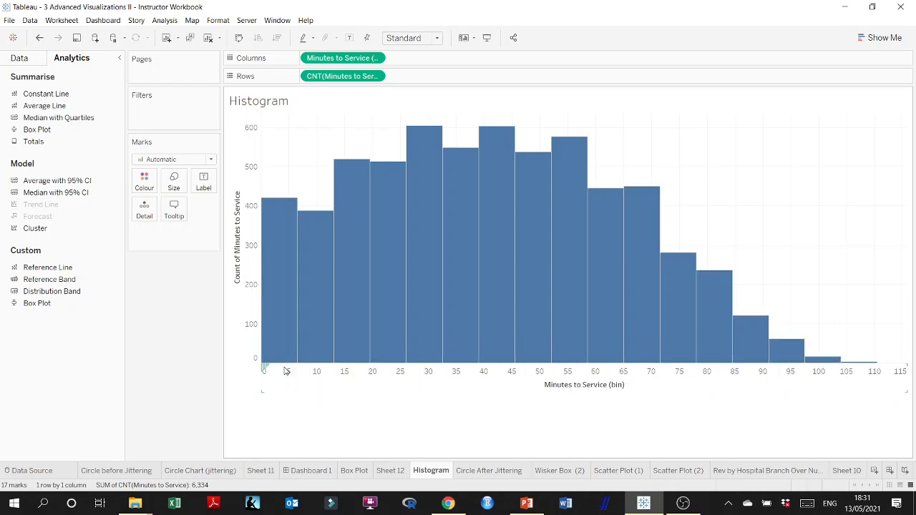
{"action": "right_click", "coordinate": [356, 259]}
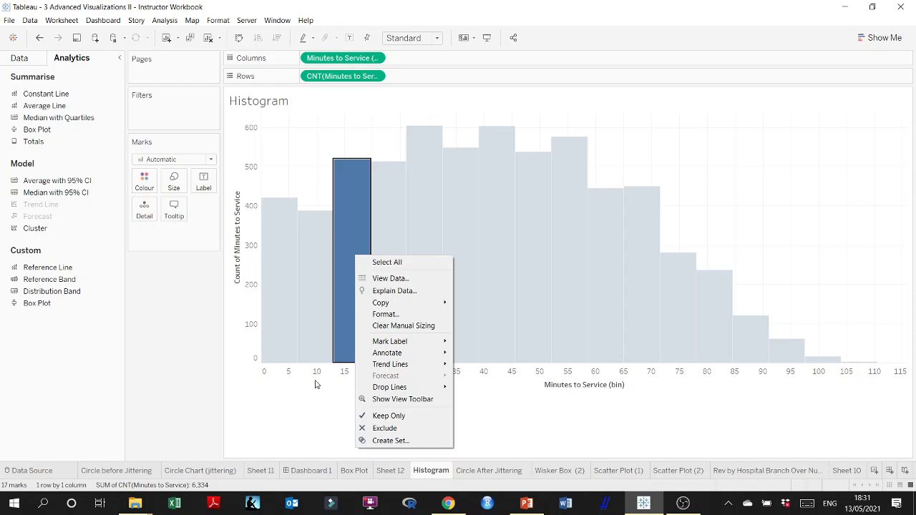
{"action": "left_click", "coordinate": [313, 407]}
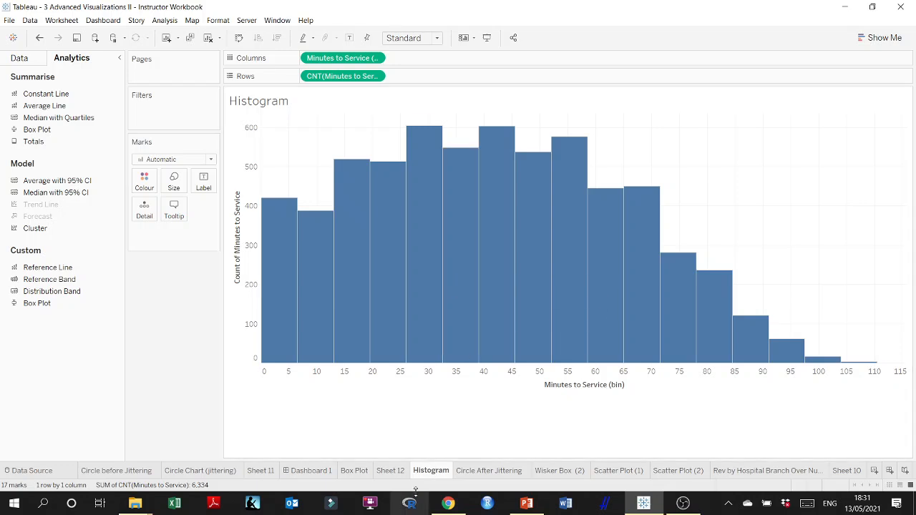
Step: Create a new worksheet and place the Minutes to Service measure on Columns
{"action": "left_click", "coordinate": [858, 472]}
{"action": "left_click", "coordinate": [875, 471]}
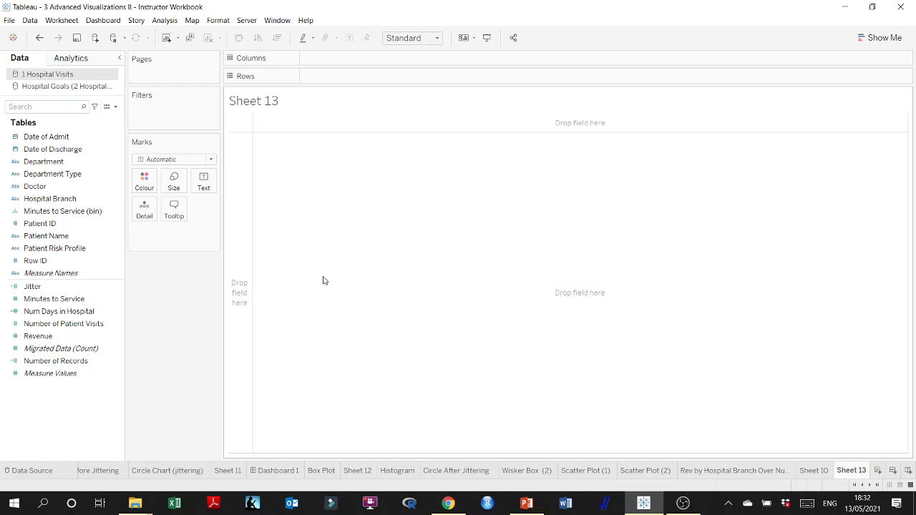
{"action": "left_click", "coordinate": [106, 302]}
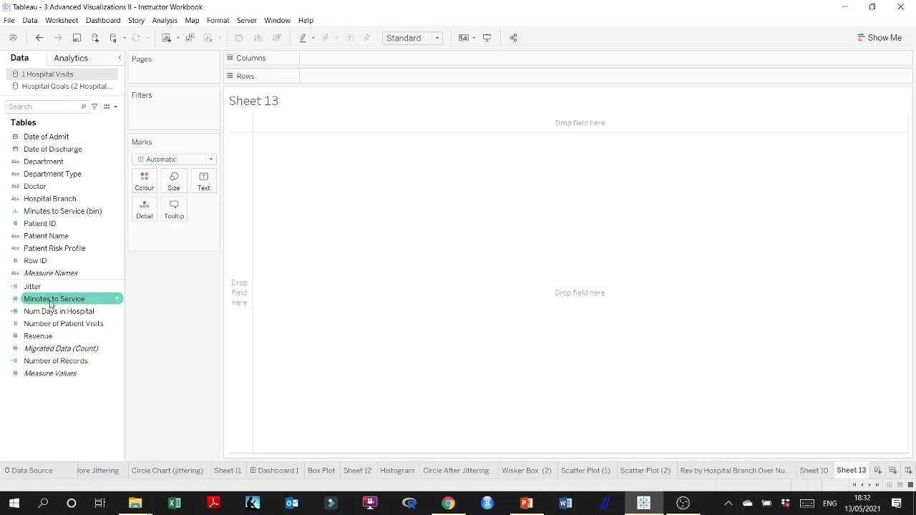
{"action": "left_click_drag", "start_coordinate": [50, 304], "coordinate": [348, 59]}
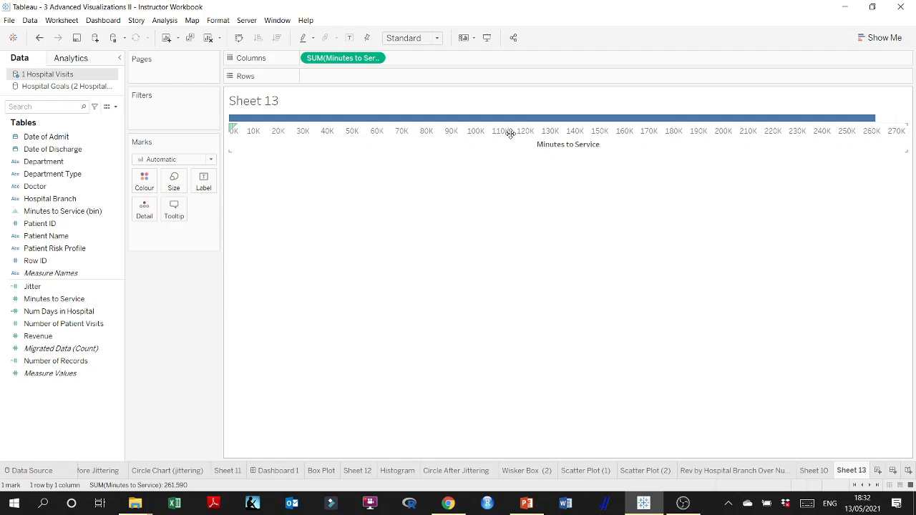
Step: Copy the Minutes to Service measure from Columns to Rows and set the copy's aggregation to Count
{"action": "left_click", "coordinate": [374, 59]}
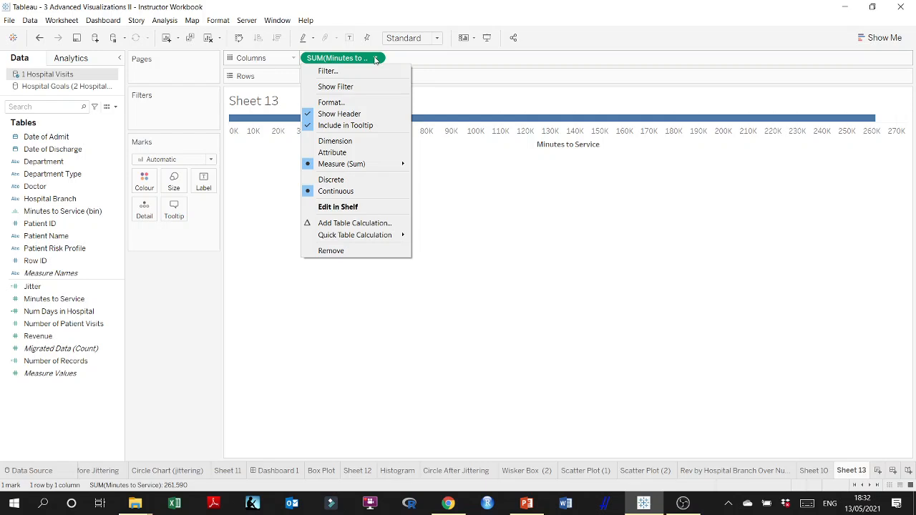
{"action": "left_click", "coordinate": [375, 60]}
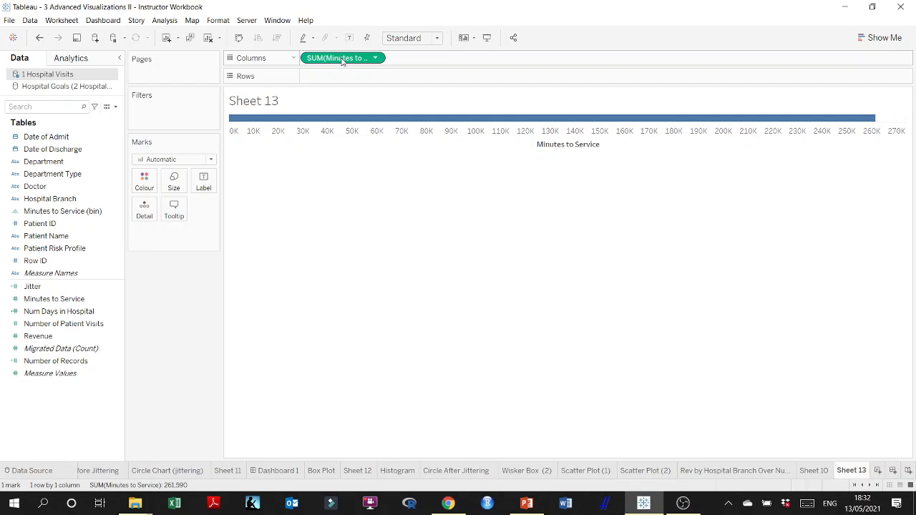
{"action": "left_click_drag", "start_coordinate": [347, 59], "coordinate": [354, 79]}
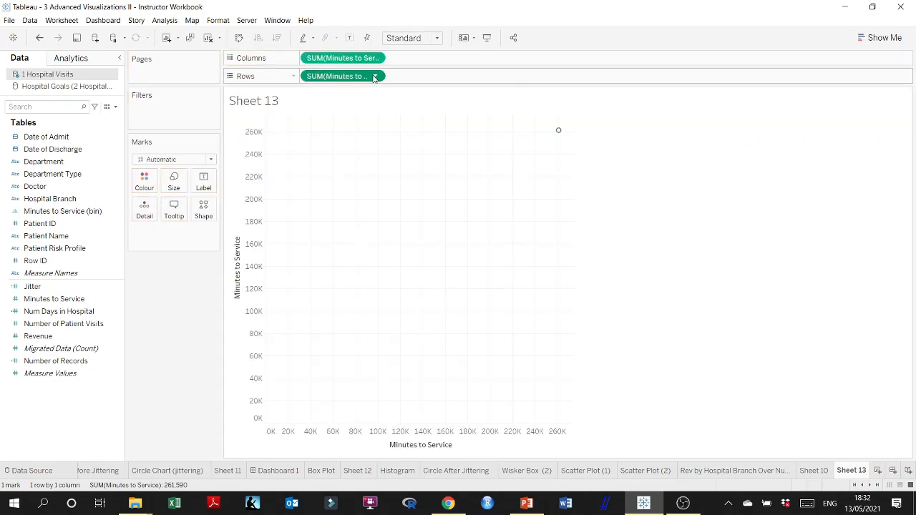
{"action": "left_click", "coordinate": [375, 76]}
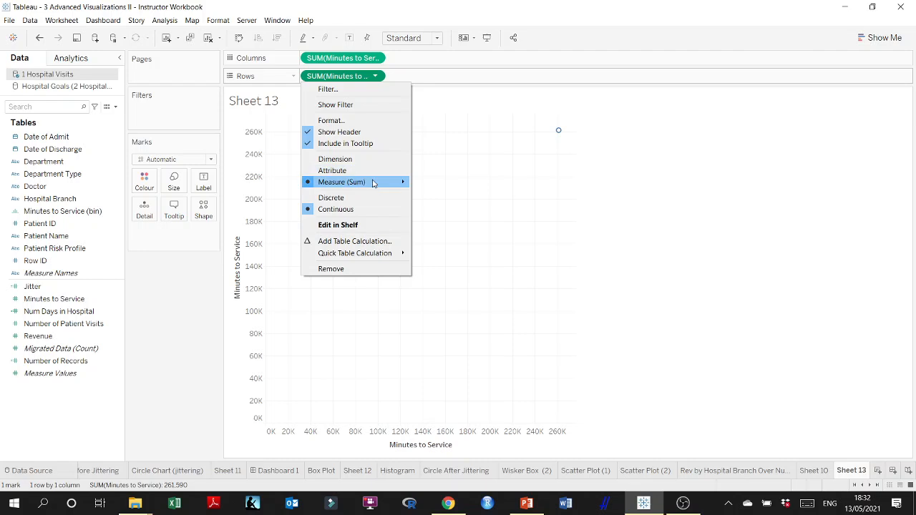
{"action": "mouse_move", "coordinate": [378, 182]}
{"action": "left_click", "coordinate": [438, 218]}
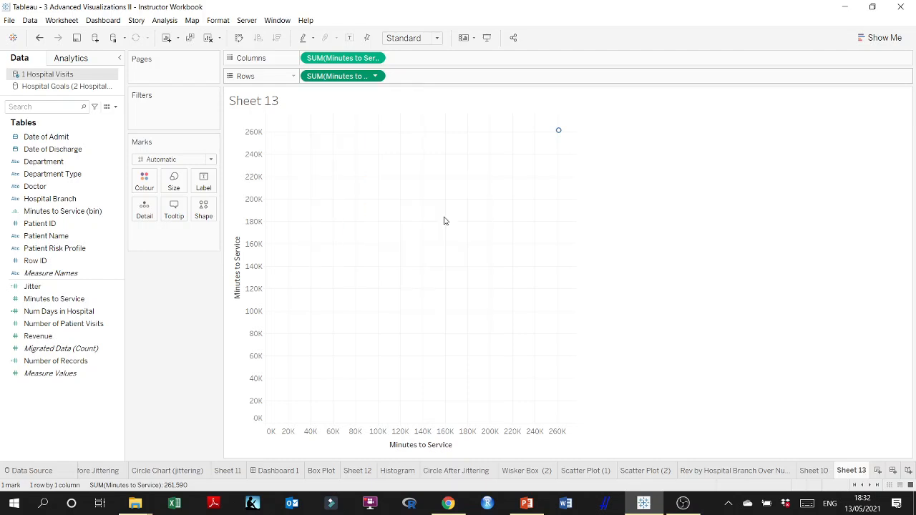
Step: Change the mark type to Bar and aggregate Minutes to Service on Columns as Minimum
{"action": "left_click", "coordinate": [210, 159]}
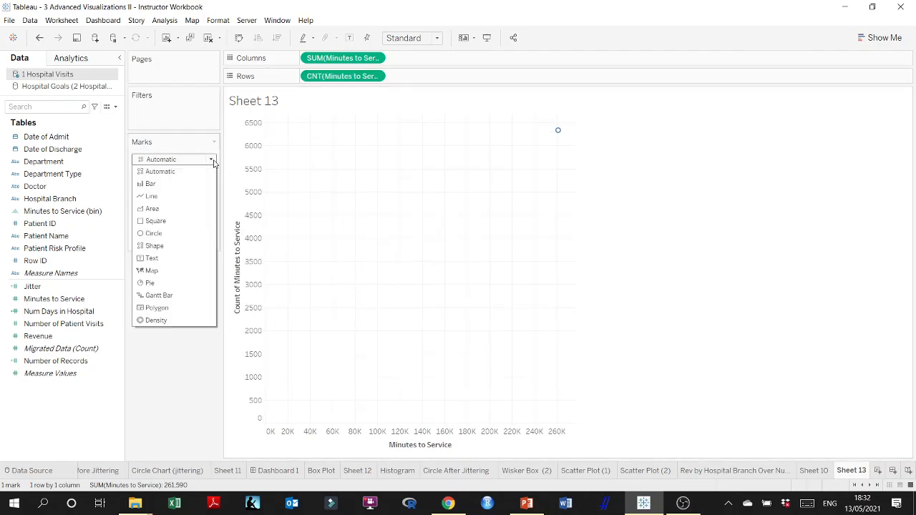
{"action": "left_click", "coordinate": [164, 185]}
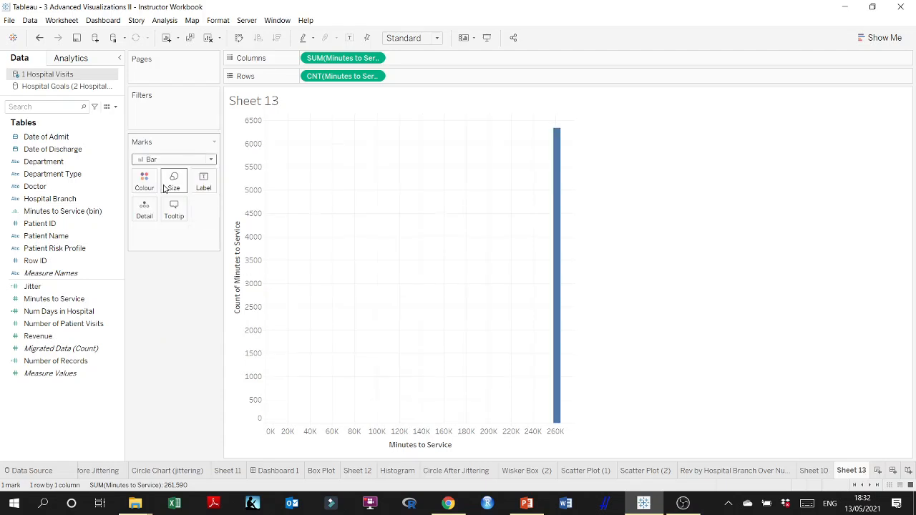
{"action": "left_click", "coordinate": [376, 59]}
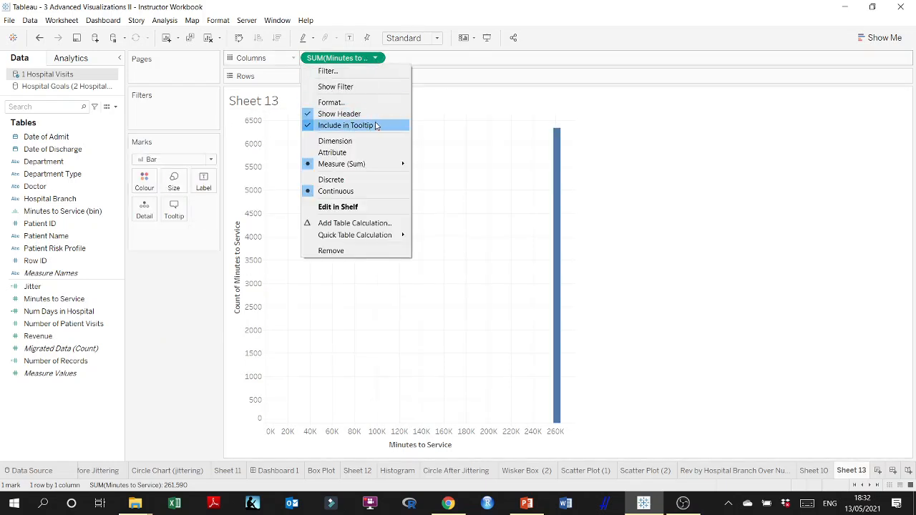
{"action": "mouse_move", "coordinate": [376, 166]}
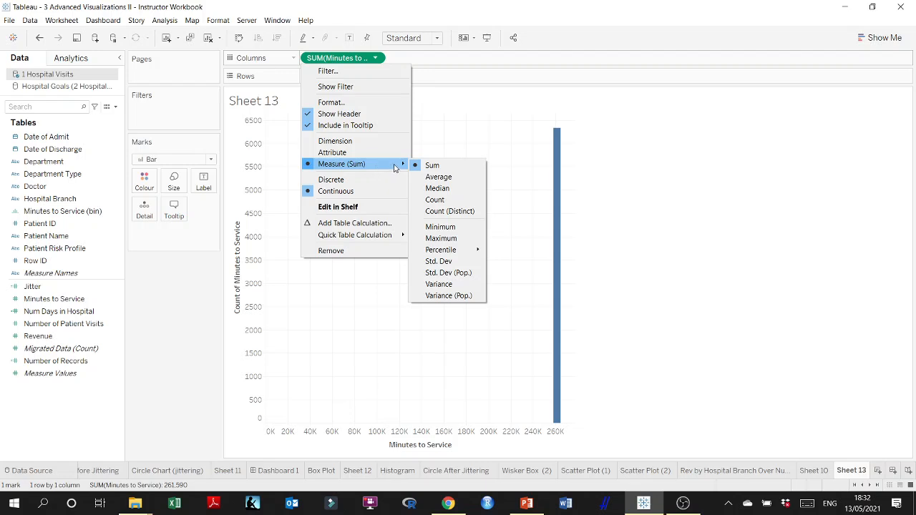
{"action": "left_click", "coordinate": [441, 227]}
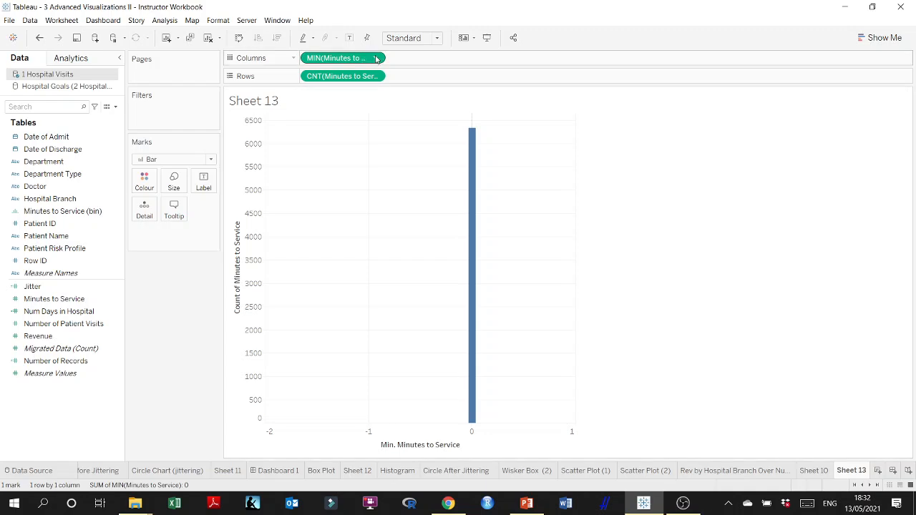
Step: Switch to PowerPoint to check the Histograms slide's build instructions, and return to the Tableau worksheet
{"action": "left_click", "coordinate": [376, 58]}
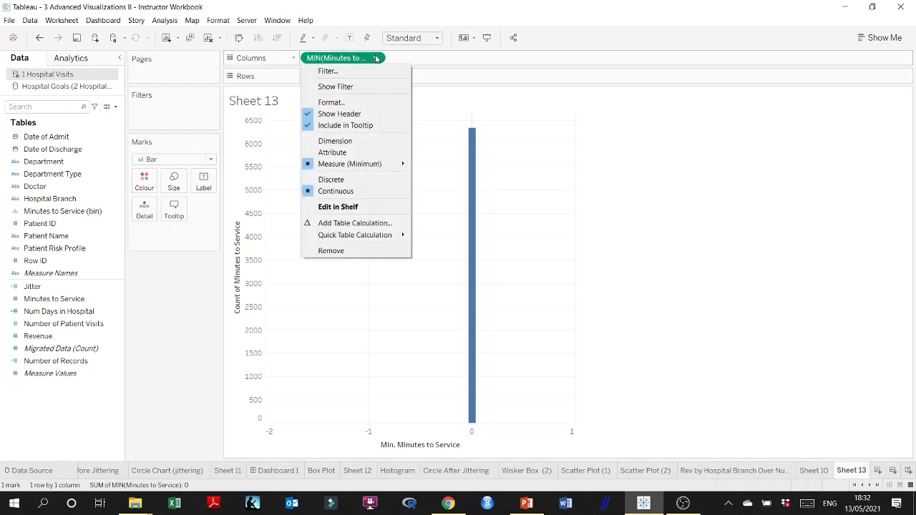
{"action": "left_click", "coordinate": [527, 503]}
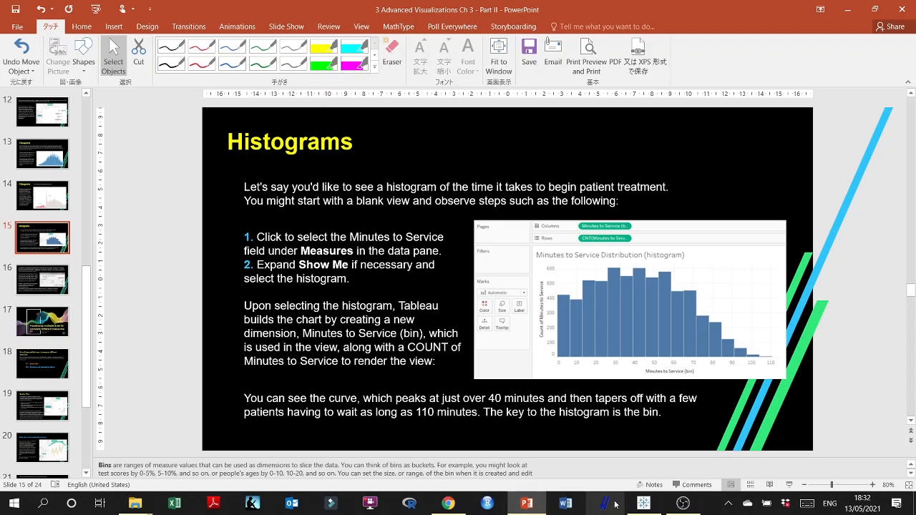
{"action": "left_click", "coordinate": [644, 504]}
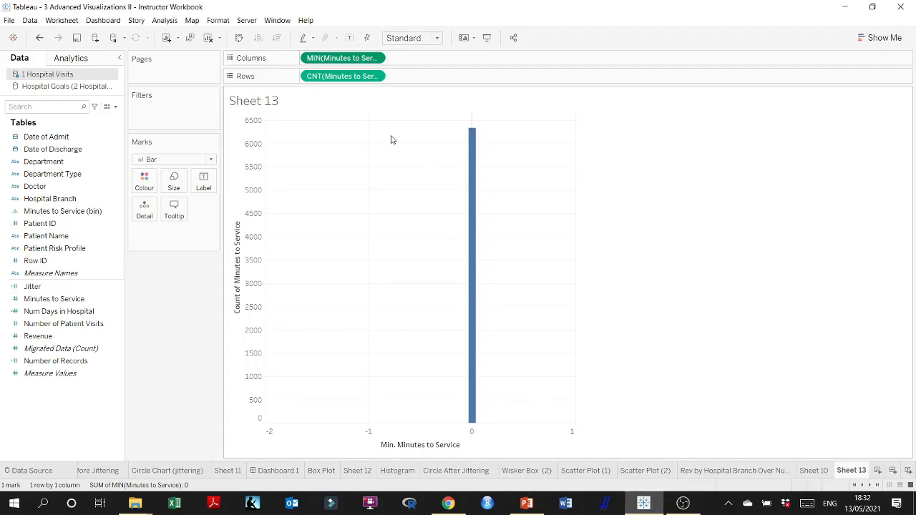
{"action": "left_click", "coordinate": [638, 503]}
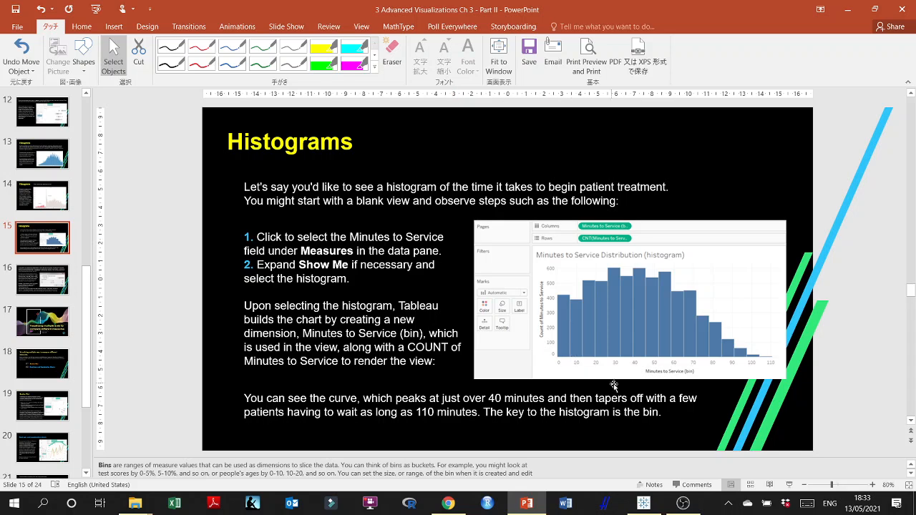
{"action": "left_click", "coordinate": [646, 504]}
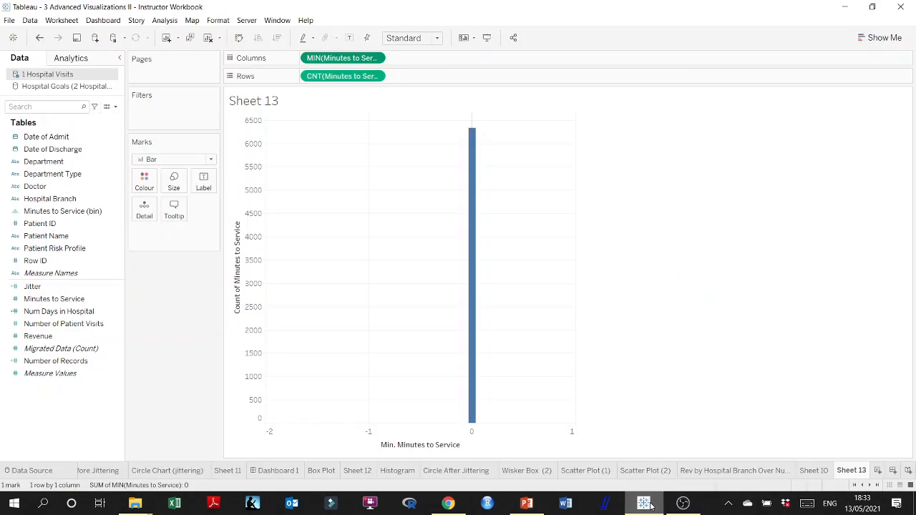
Step: Try converting Minutes to Service on Columns to discrete, check the histogram requirements in Show Me, and return the field to continuous
{"action": "left_click", "coordinate": [375, 59]}
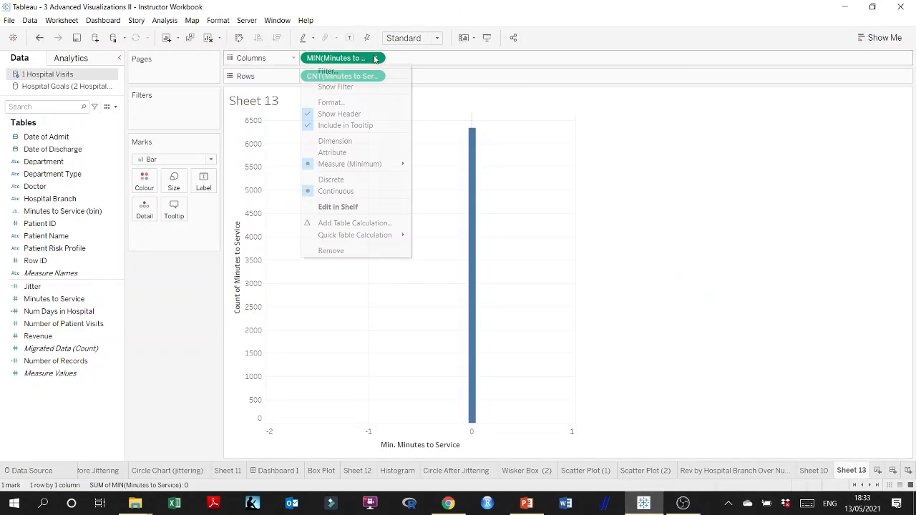
{"action": "left_click", "coordinate": [358, 181]}
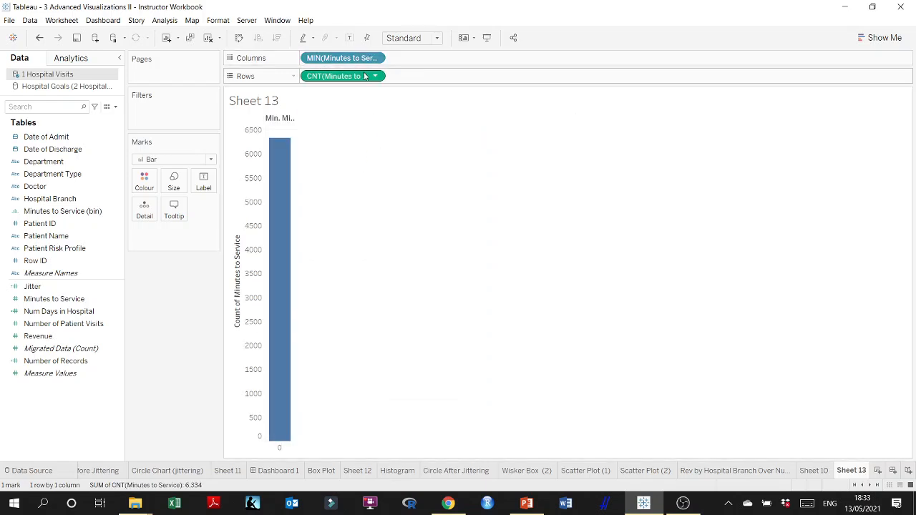
{"action": "left_click", "coordinate": [875, 43]}
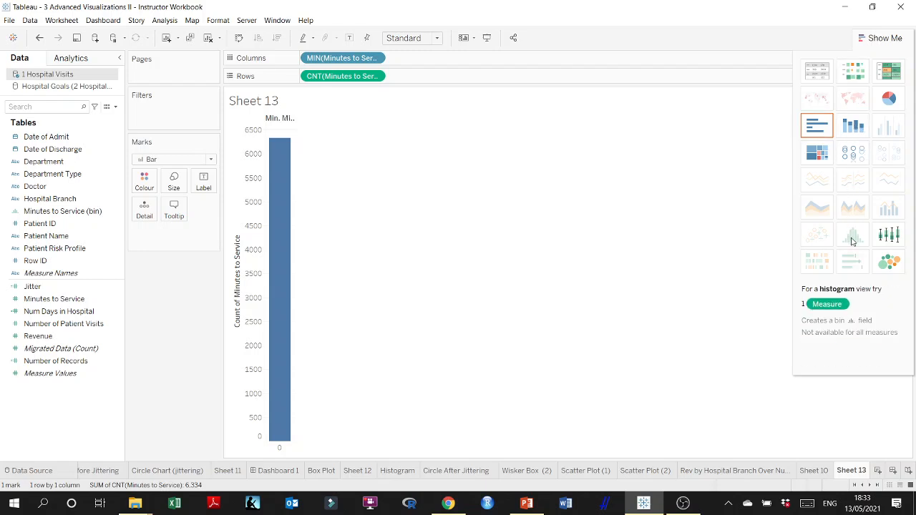
{"action": "left_click", "coordinate": [376, 59]}
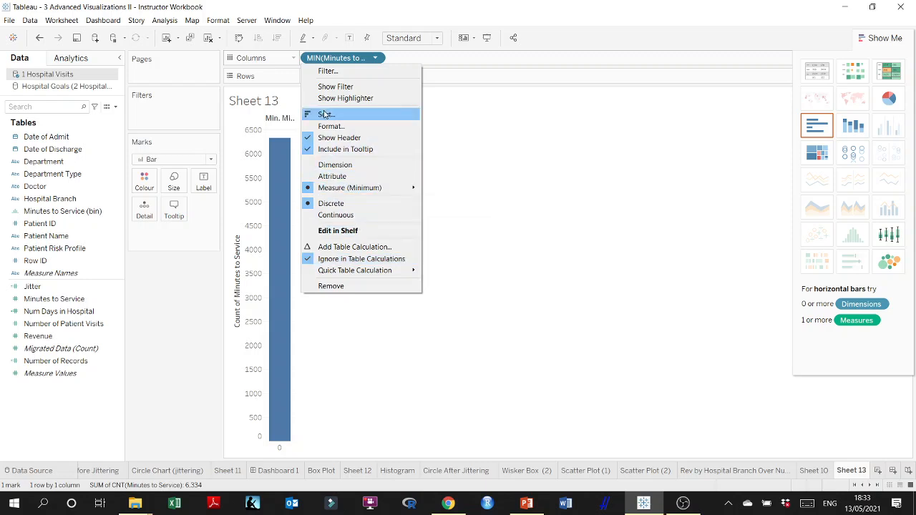
{"action": "left_click", "coordinate": [338, 215]}
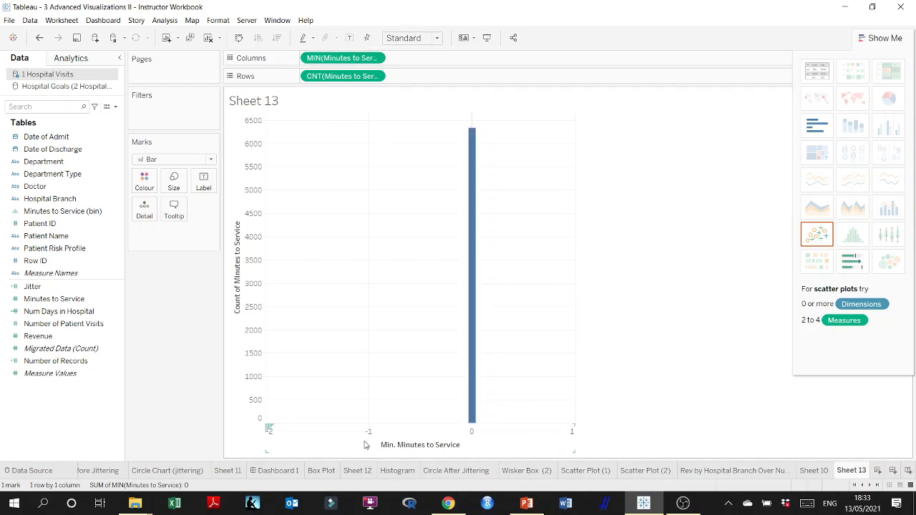
Step: Set the aggregation of Minutes to Service on Columns to Average
{"action": "left_click", "coordinate": [375, 58]}
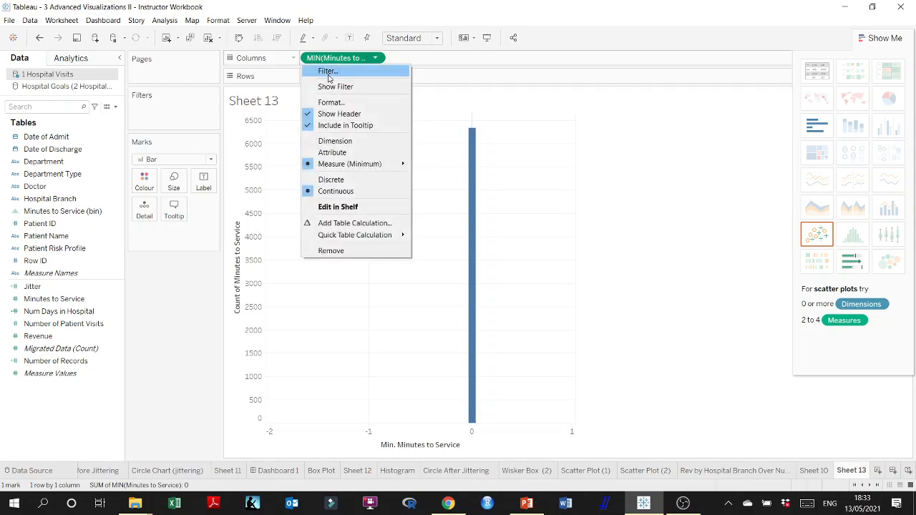
{"action": "mouse_move", "coordinate": [349, 166]}
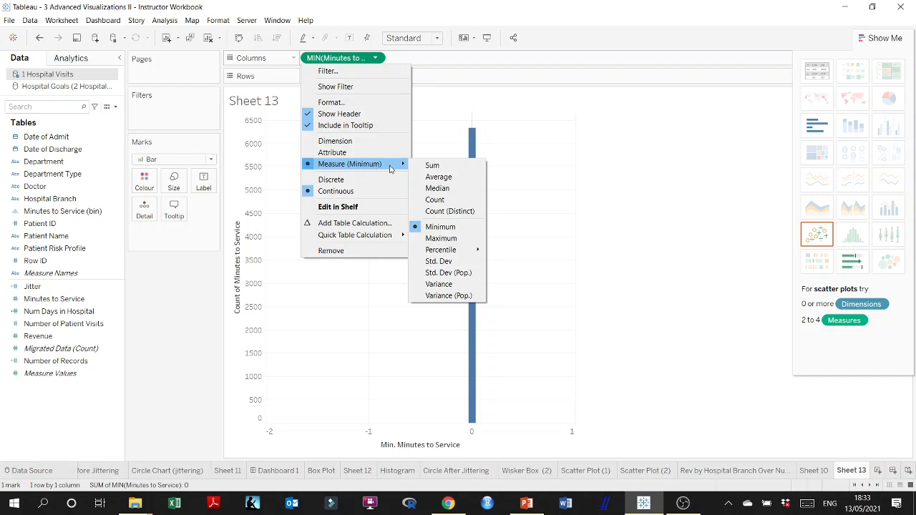
{"action": "left_click", "coordinate": [452, 179]}
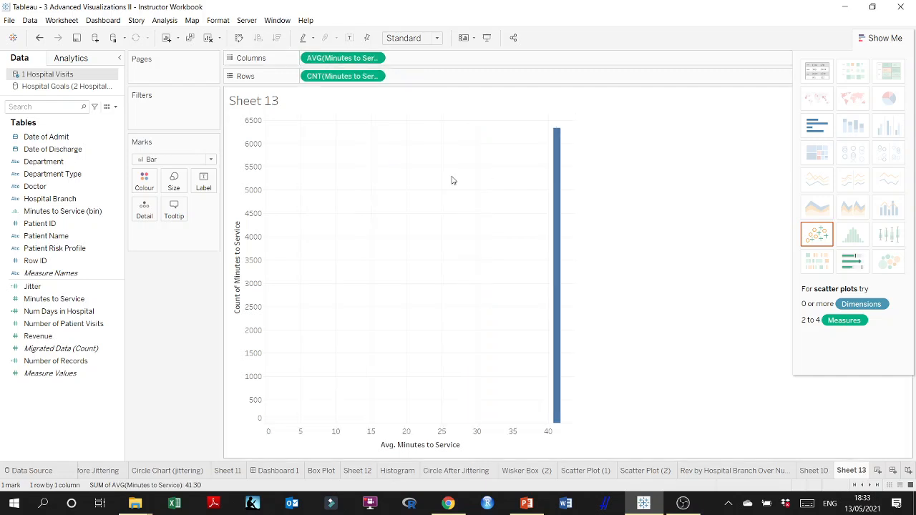
Step: Switch to PowerPoint to review the Histograms slide's instructions and example chart, and return to the Tableau worksheet
{"action": "mouse_move", "coordinate": [669, 504]}
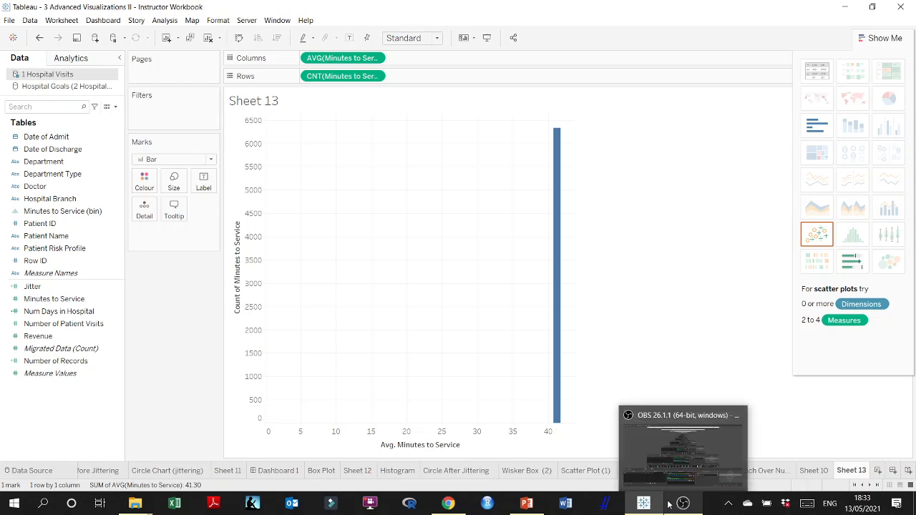
{"action": "left_click", "coordinate": [527, 504]}
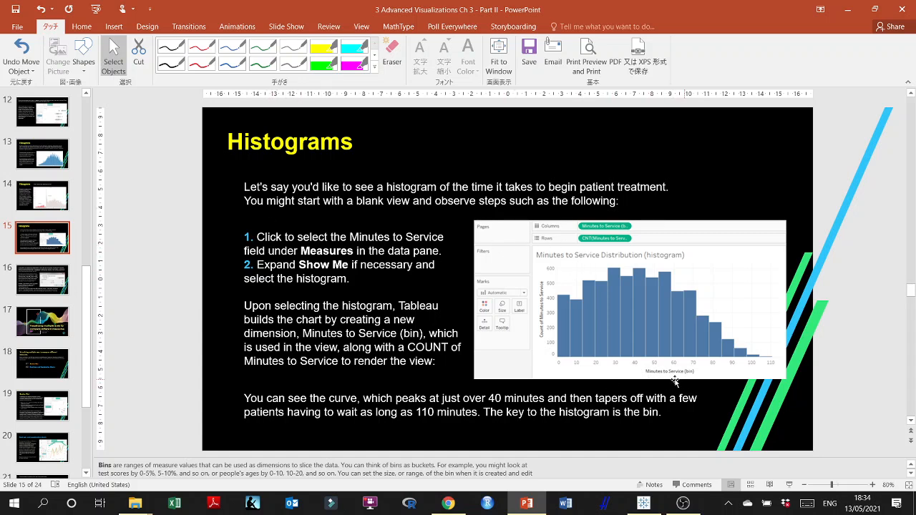
{"action": "left_click", "coordinate": [683, 504]}
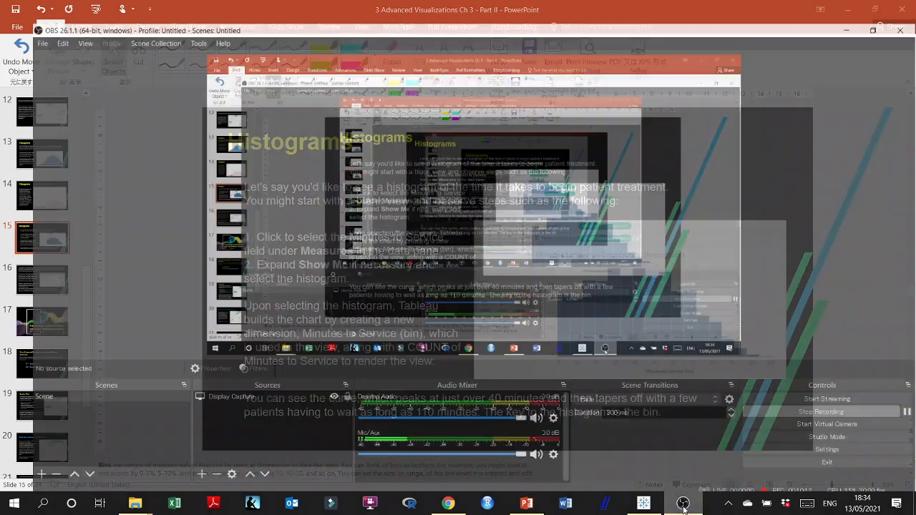
{"action": "left_click", "coordinate": [644, 504]}
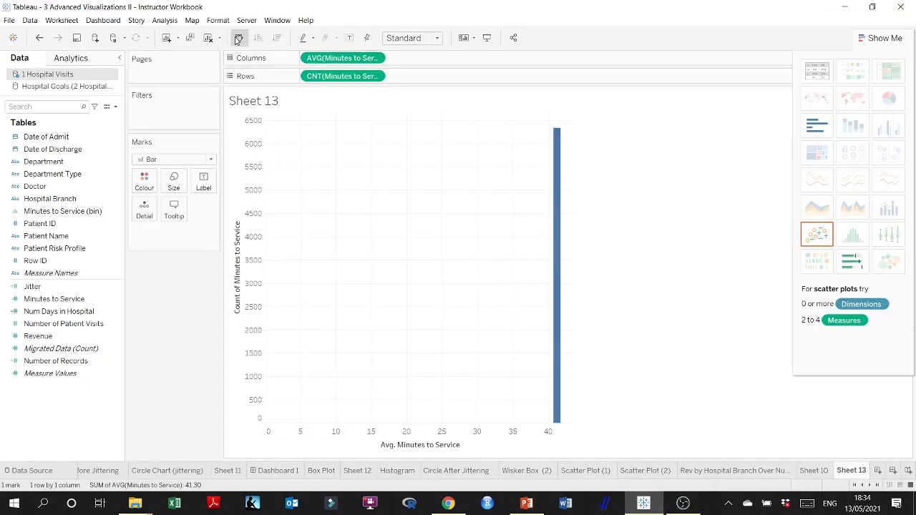
Step: Clear the worksheet and place the Minutes to Service measure on Rows
{"action": "left_click", "coordinate": [239, 38]}
{"action": "left_click", "coordinate": [207, 38]}
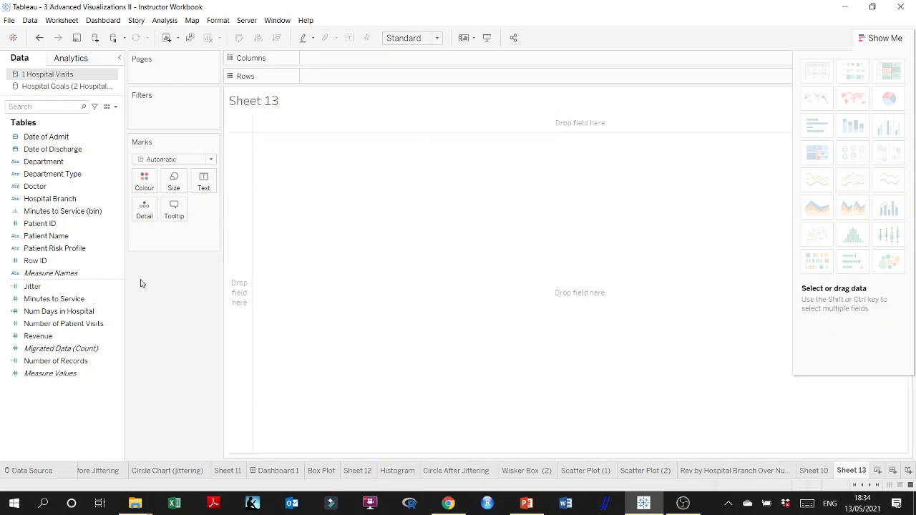
{"action": "left_click", "coordinate": [82, 300]}
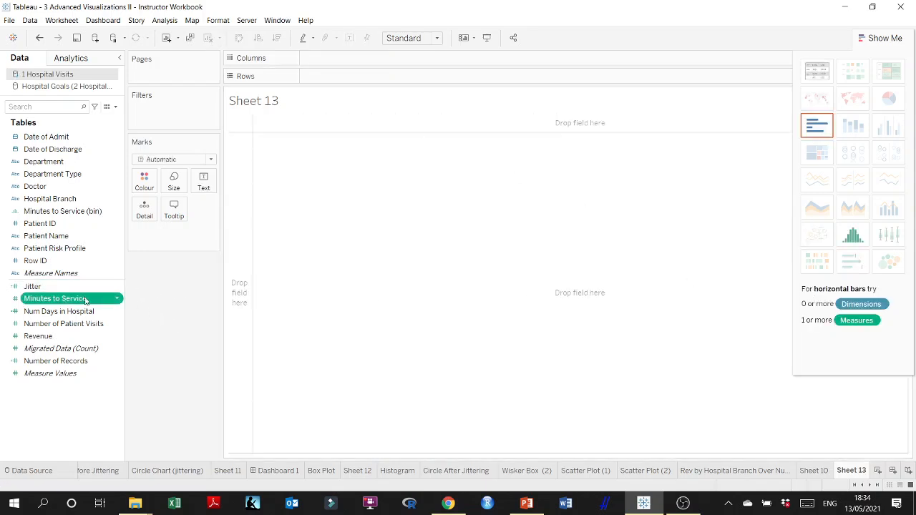
{"action": "left_click_drag", "start_coordinate": [84, 299], "coordinate": [364, 77]}
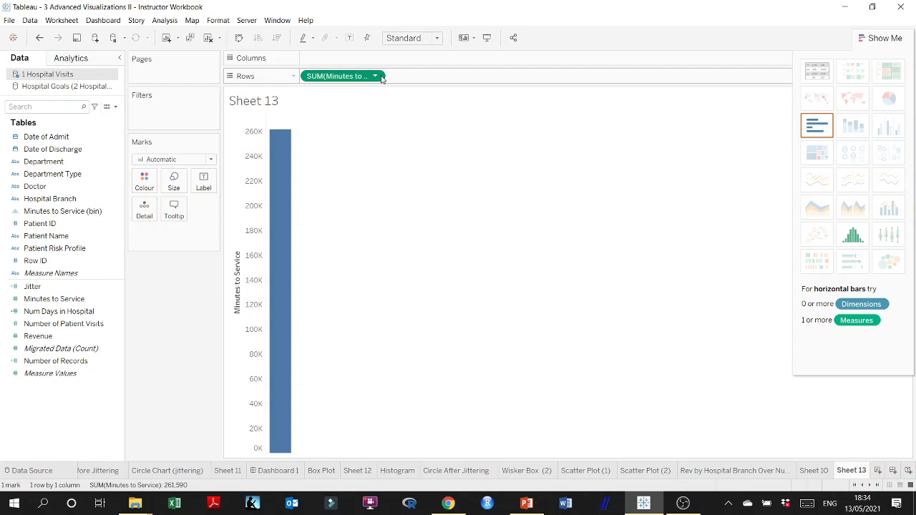
Step: Set Minutes to Service on Rows to Count and apply the histogram chart type from Show Me
{"action": "left_click", "coordinate": [376, 77]}
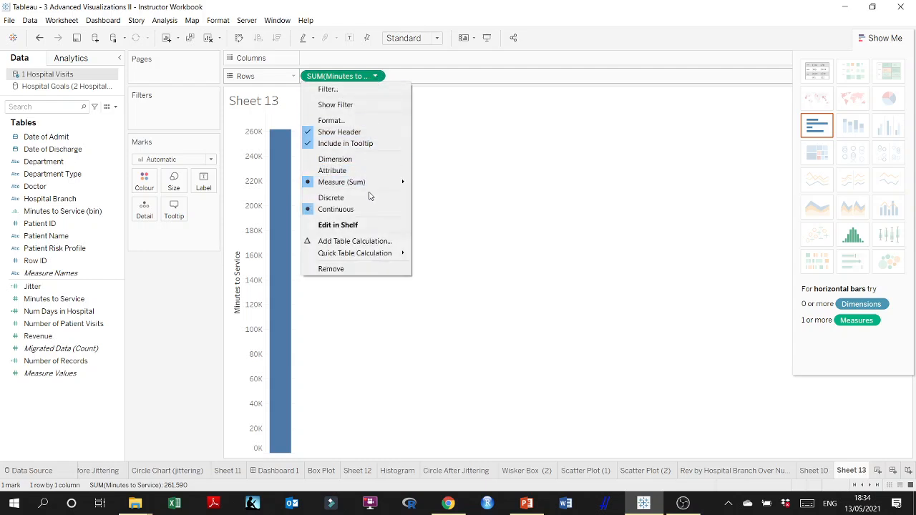
{"action": "mouse_move", "coordinate": [370, 183]}
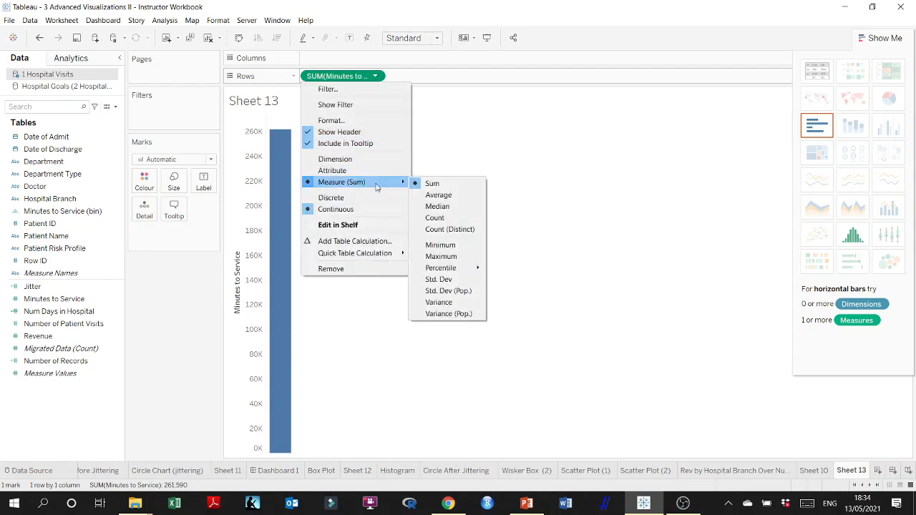
{"action": "left_click", "coordinate": [442, 219]}
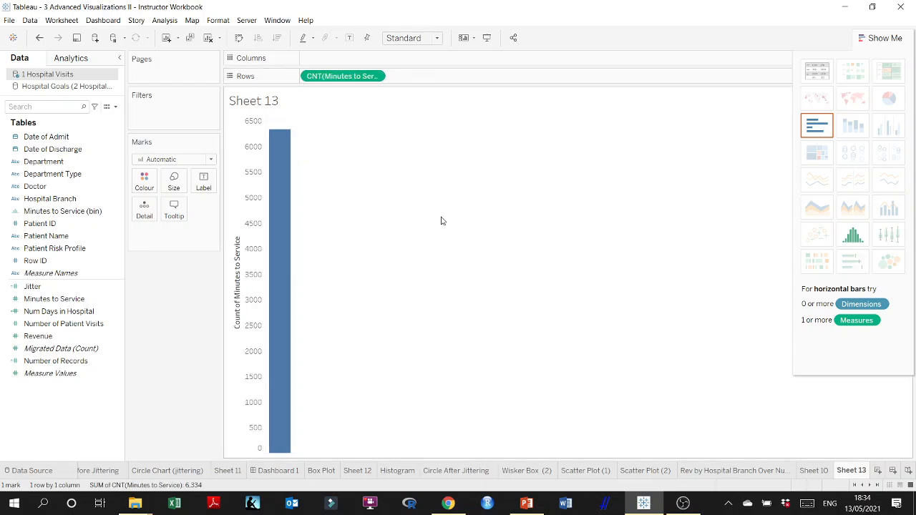
{"action": "left_click", "coordinate": [859, 240]}
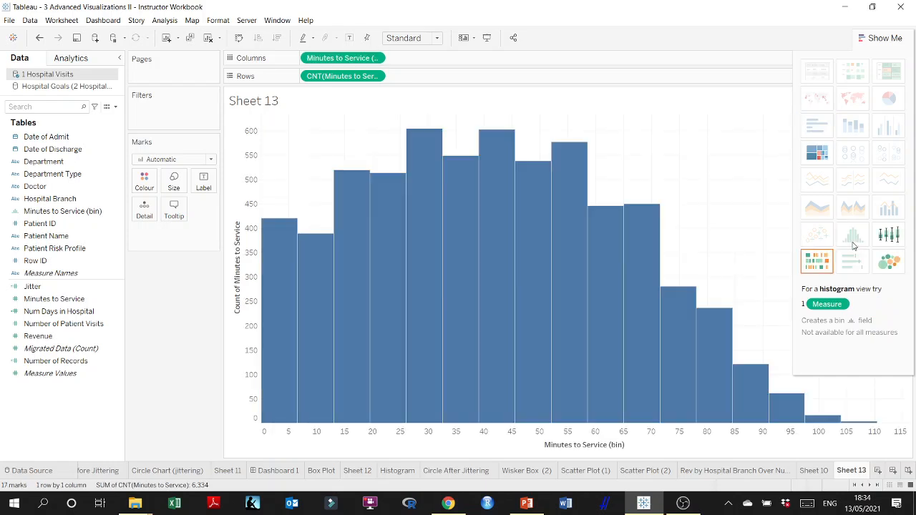
{"action": "left_click", "coordinate": [884, 45]}
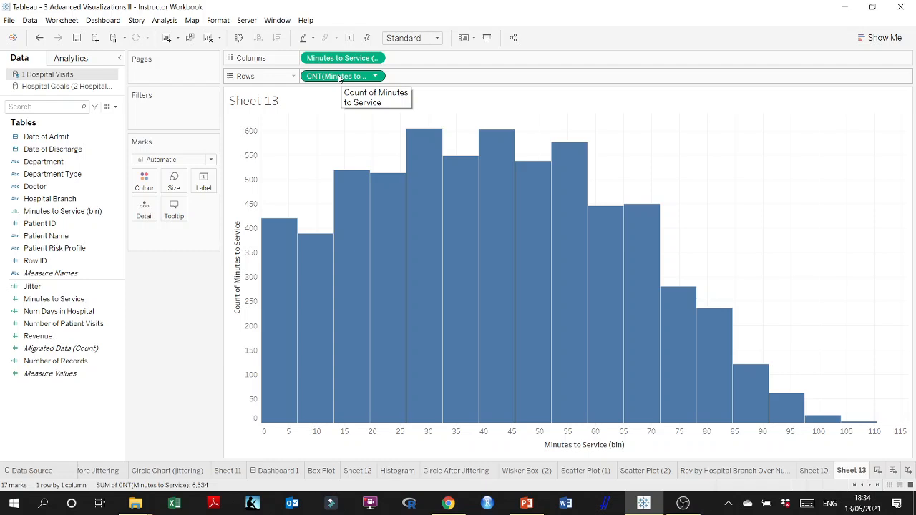
{"action": "mouse_move", "coordinate": [388, 198]}
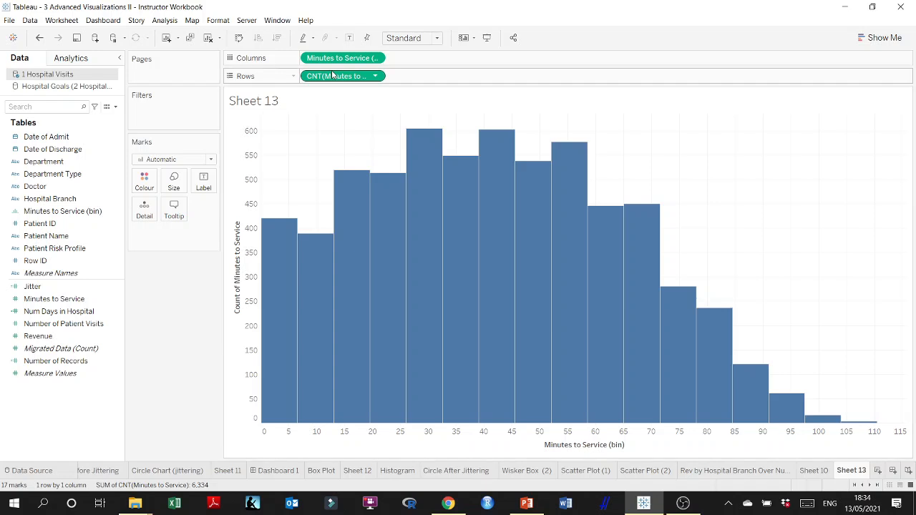
Step: Clear the sheet and build the histogram directly from the summed Minutes to Service measure on Rows using Show Me
{"action": "left_click", "coordinate": [208, 38]}
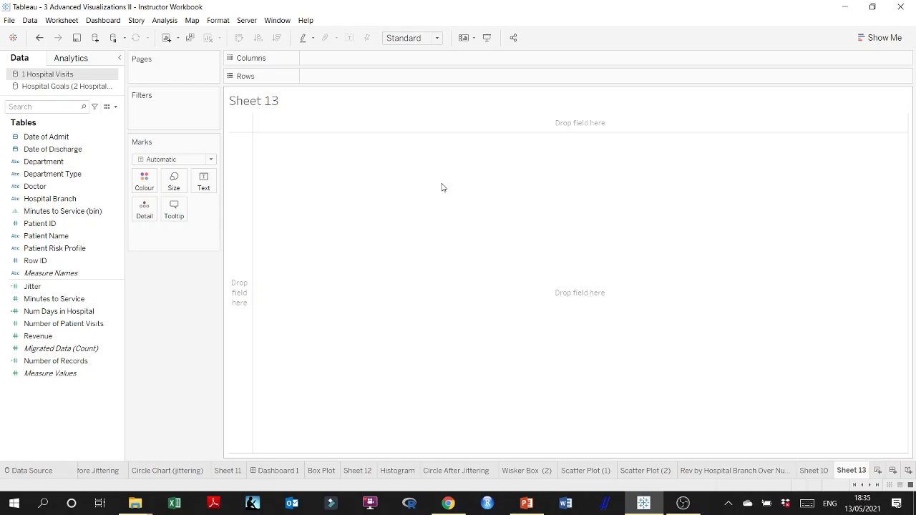
{"action": "left_click", "coordinate": [72, 300]}
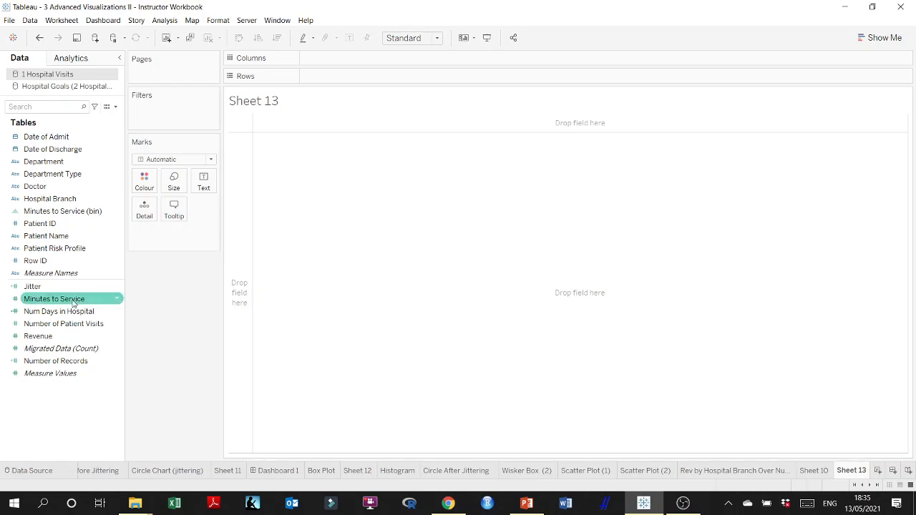
{"action": "mouse_move", "coordinate": [45, 305]}
{"action": "left_mouse_down"}
{"action": "mouse_move", "coordinate": [184, 243]}
{"action": "mouse_move", "coordinate": [336, 80]}
{"action": "left_mouse_up"}
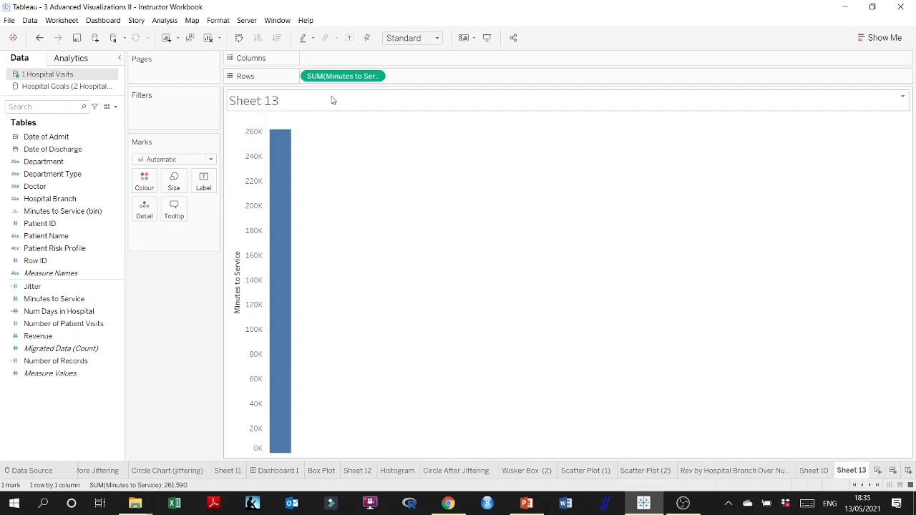
{"action": "left_click", "coordinate": [886, 38]}
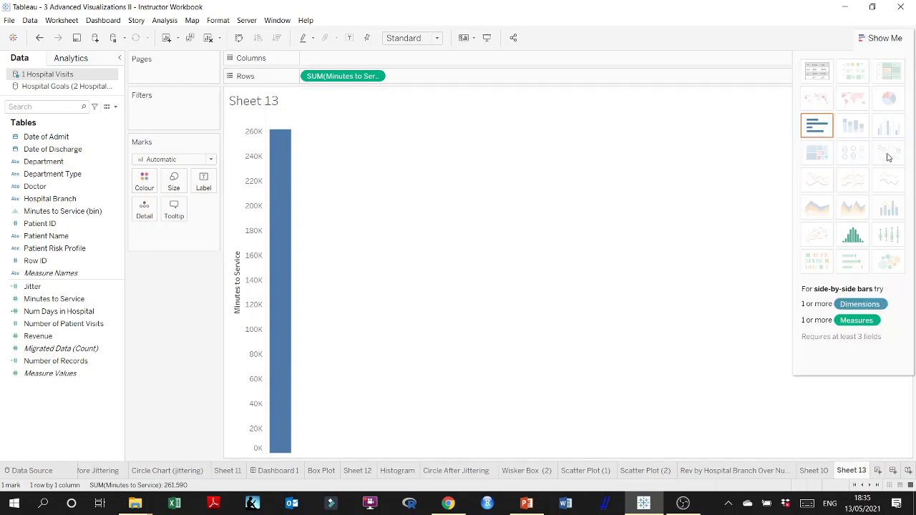
{"action": "left_click", "coordinate": [856, 239]}
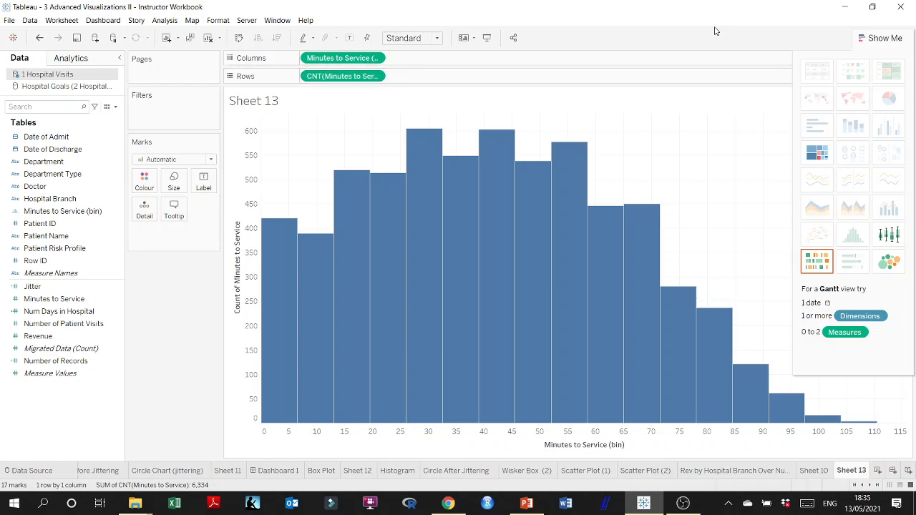
{"action": "left_click", "coordinate": [866, 38]}
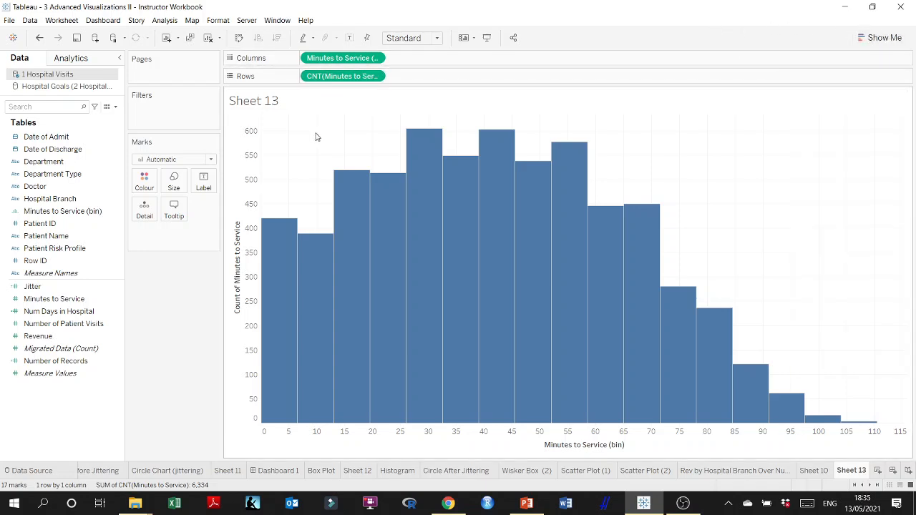
Step: Start over on a cleared sheet, add Minutes to Service to Rows, and turn it into a histogram with Show Me
{"action": "left_click", "coordinate": [206, 38]}
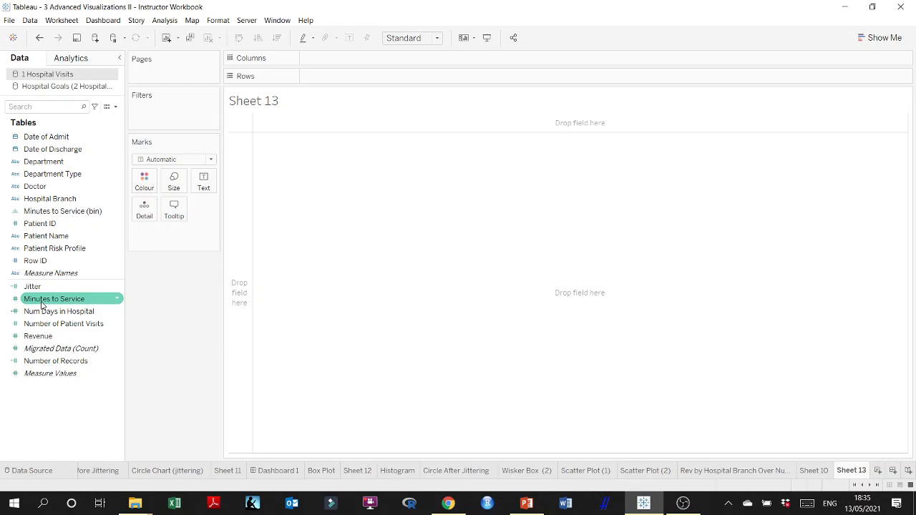
{"action": "left_click_drag", "start_coordinate": [46, 301], "coordinate": [319, 82]}
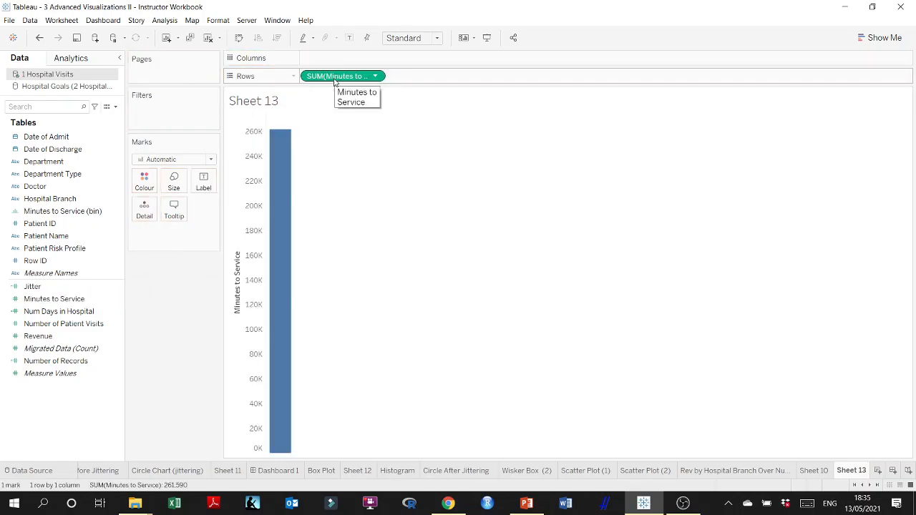
{"action": "left_click", "coordinate": [879, 38]}
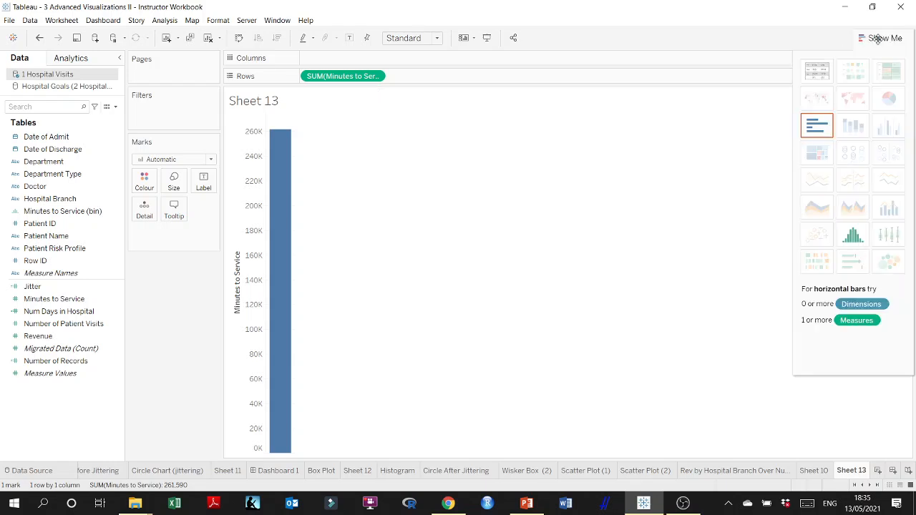
{"action": "left_click", "coordinate": [858, 240]}
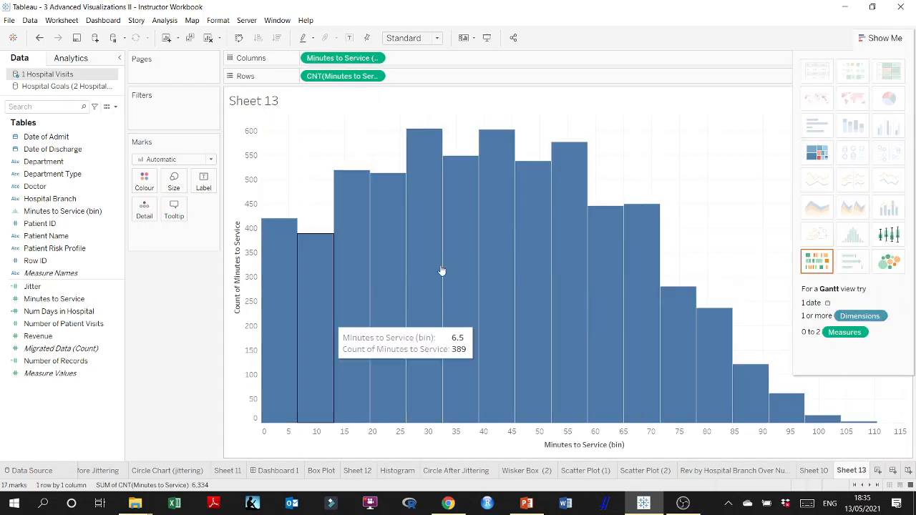
{"action": "left_click", "coordinate": [888, 37]}
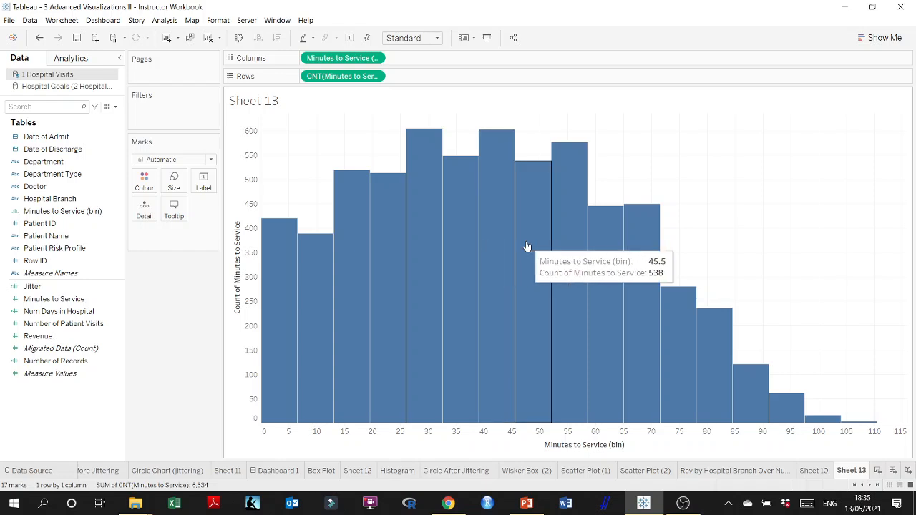
Step: Open the histogram's font formatting and review the settings for the sheet, rows and columns
{"action": "right_click", "coordinate": [501, 234]}
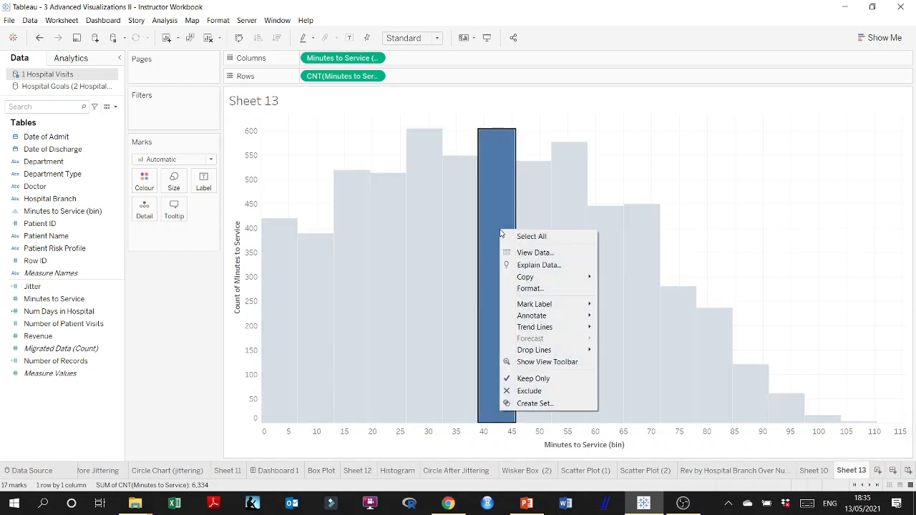
{"action": "left_click", "coordinate": [564, 290]}
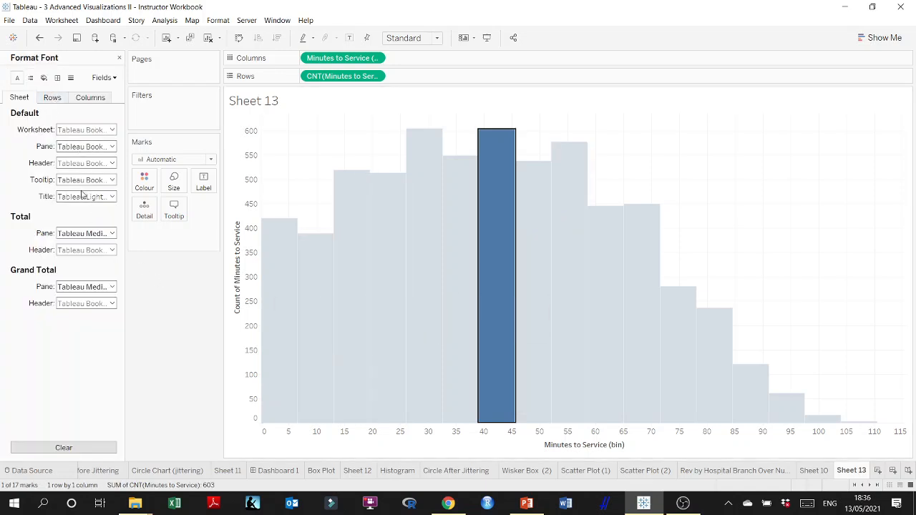
{"action": "left_click", "coordinate": [52, 100]}
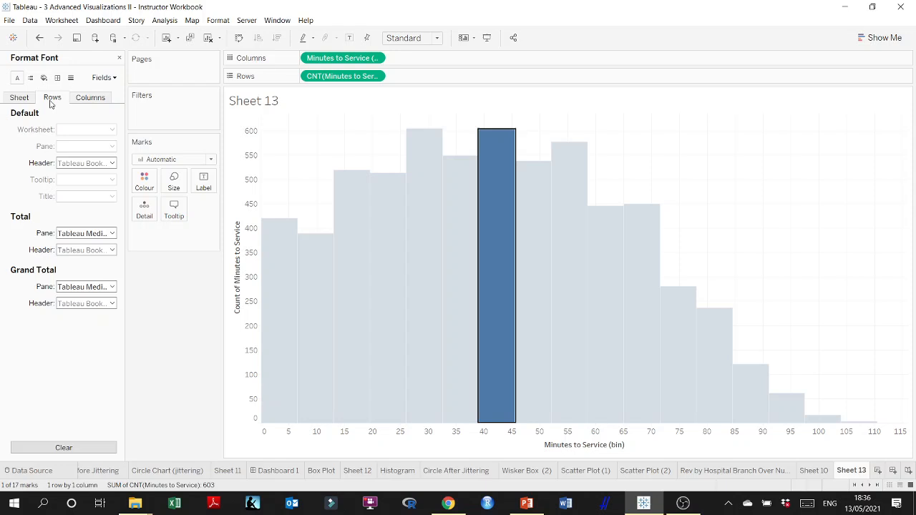
{"action": "left_click", "coordinate": [91, 97]}
{"action": "right_click", "coordinate": [348, 340]}
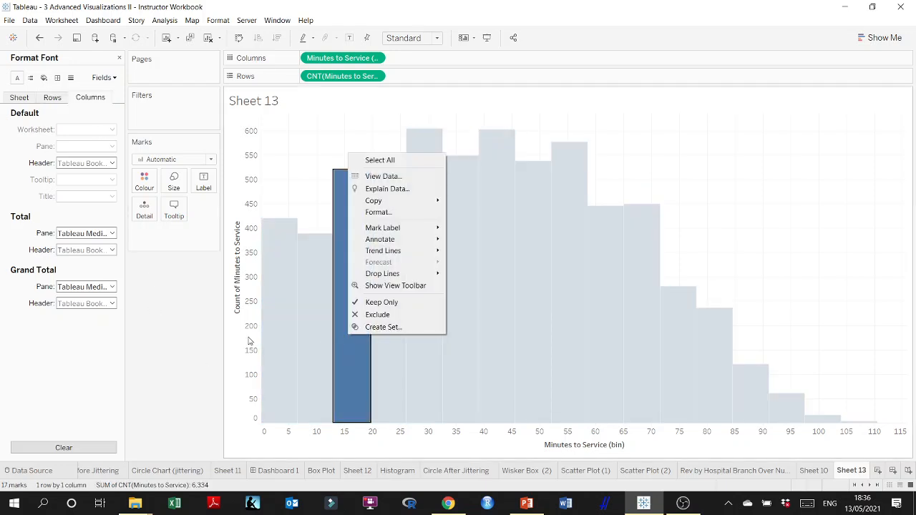
{"action": "left_click", "coordinate": [345, 433]}
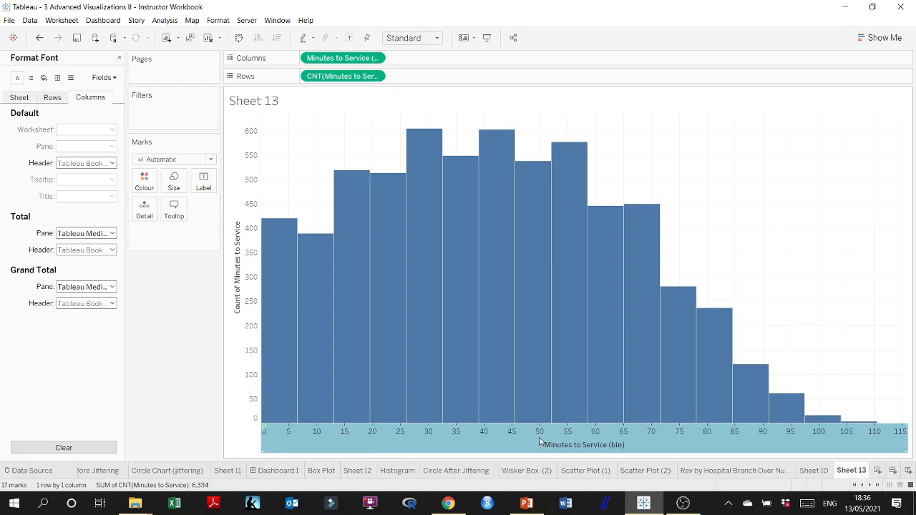
Step: Try a logarithmic scale on the Minutes to Service (bin) axis and switch it off again
{"action": "right_click", "coordinate": [615, 446]}
{"action": "left_click", "coordinate": [646, 452]}
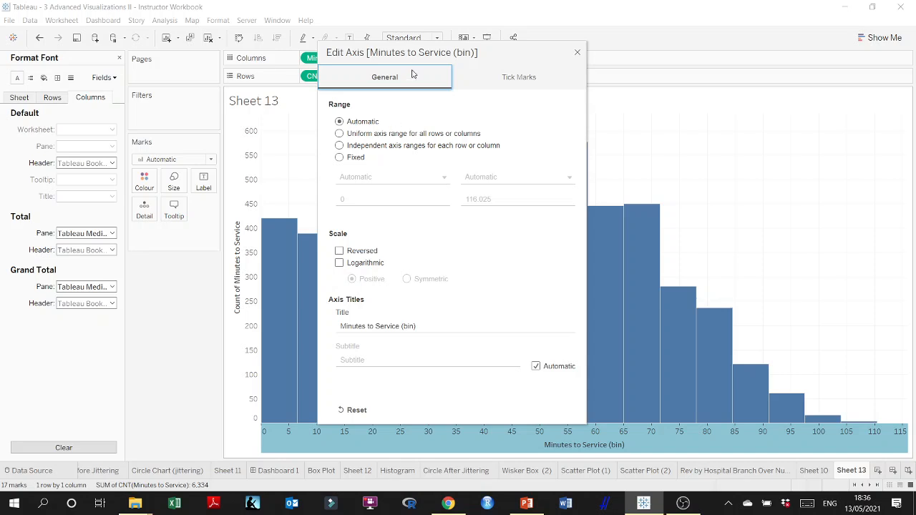
{"action": "left_click_drag", "start_coordinate": [448, 55], "coordinate": [344, 61]}
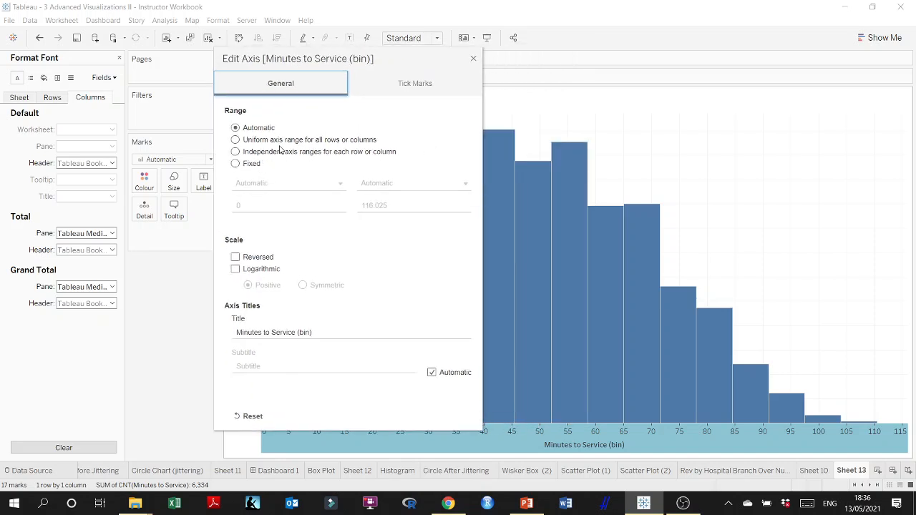
{"action": "left_click", "coordinate": [235, 269]}
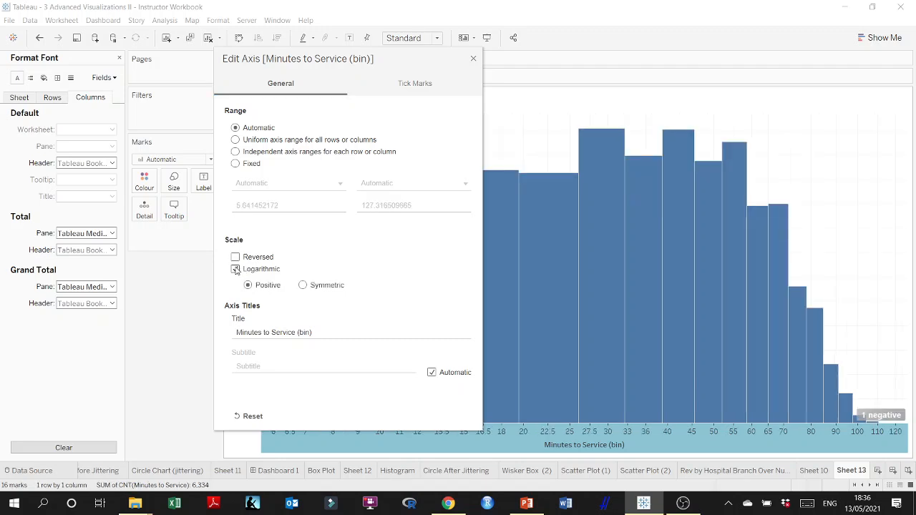
{"action": "left_click", "coordinate": [236, 269]}
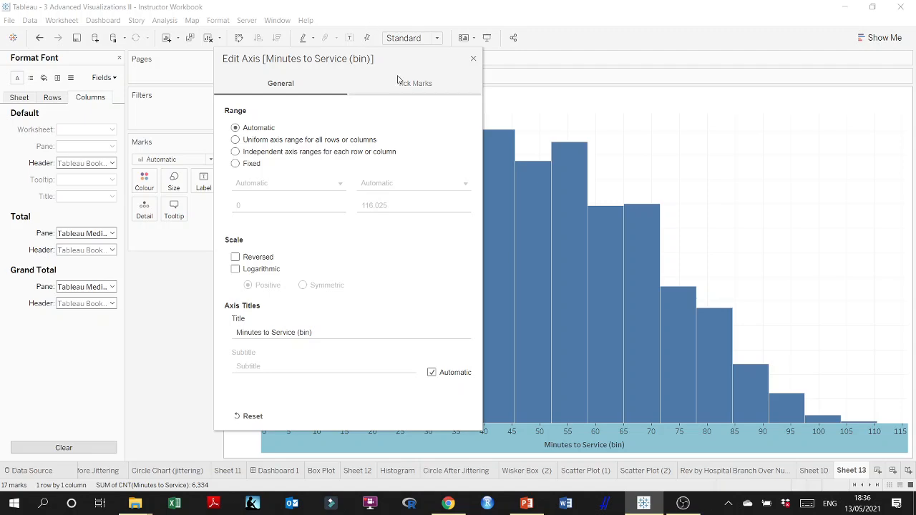
Step: Review the general and tick mark options of the Minutes to Service (bin) axis and close its settings
{"action": "left_click_drag", "start_coordinate": [392, 60], "coordinate": [620, 66]}
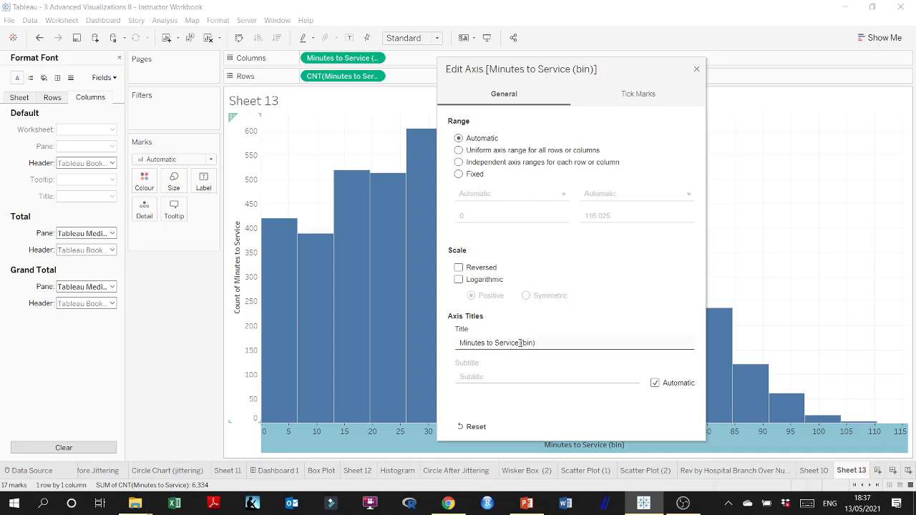
{"action": "left_click", "coordinate": [633, 95]}
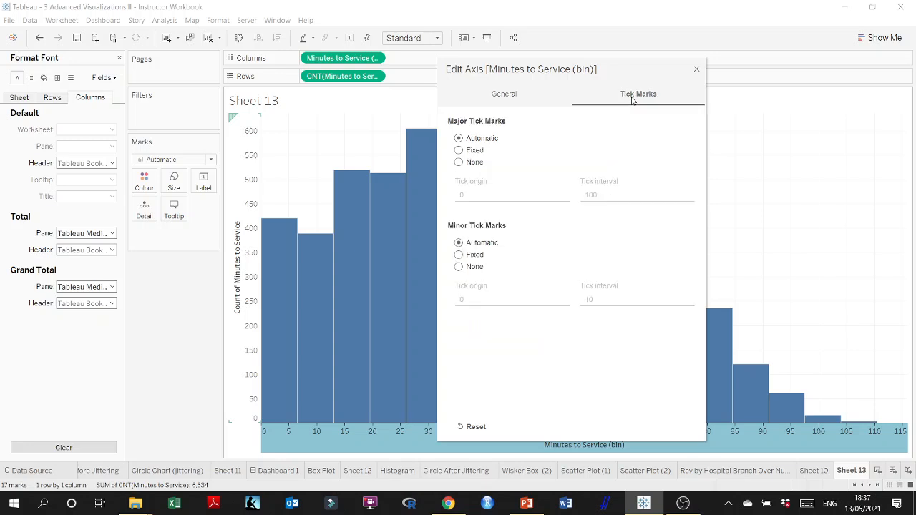
{"action": "left_click", "coordinate": [697, 69]}
{"action": "right_click", "coordinate": [551, 448]}
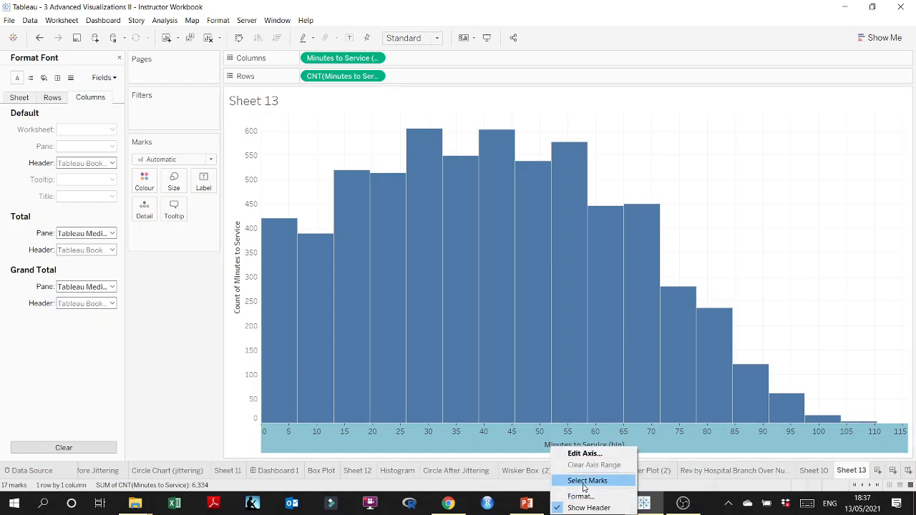
{"action": "left_click", "coordinate": [688, 442]}
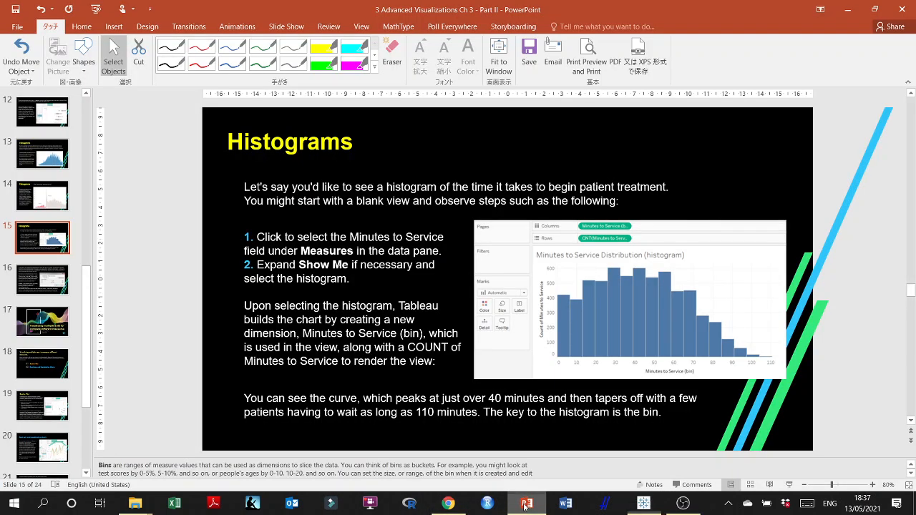
Step: Switch to PowerPoint, read slide 16 on editing the histogram's bin size, and return to Tableau
{"action": "left_click", "coordinate": [527, 504]}
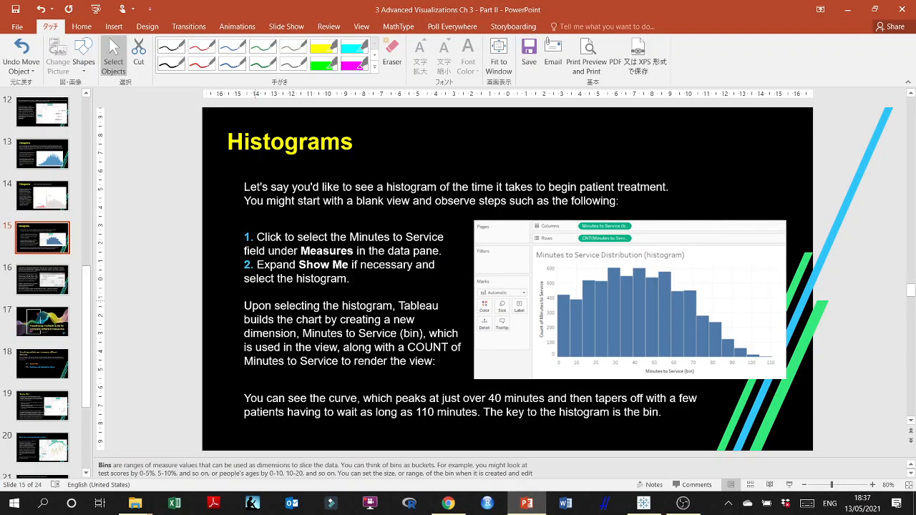
{"action": "left_click", "coordinate": [43, 279]}
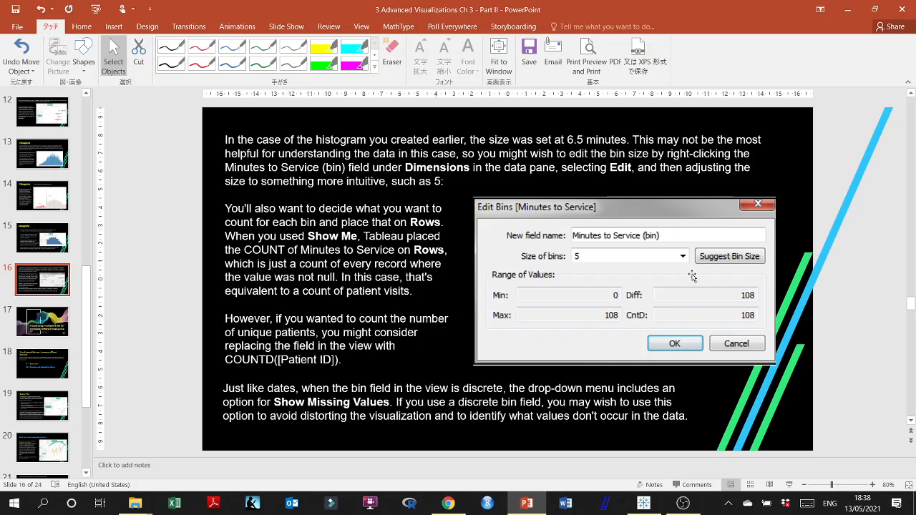
{"action": "left_click", "coordinate": [643, 504]}
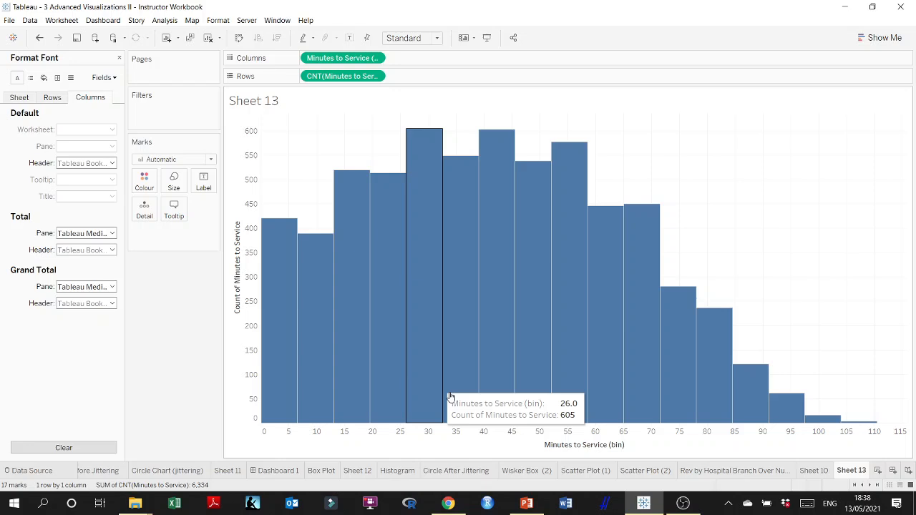
Step: Close the font formatting settings to bring back the list of data fields
{"action": "right_click", "coordinate": [567, 449]}
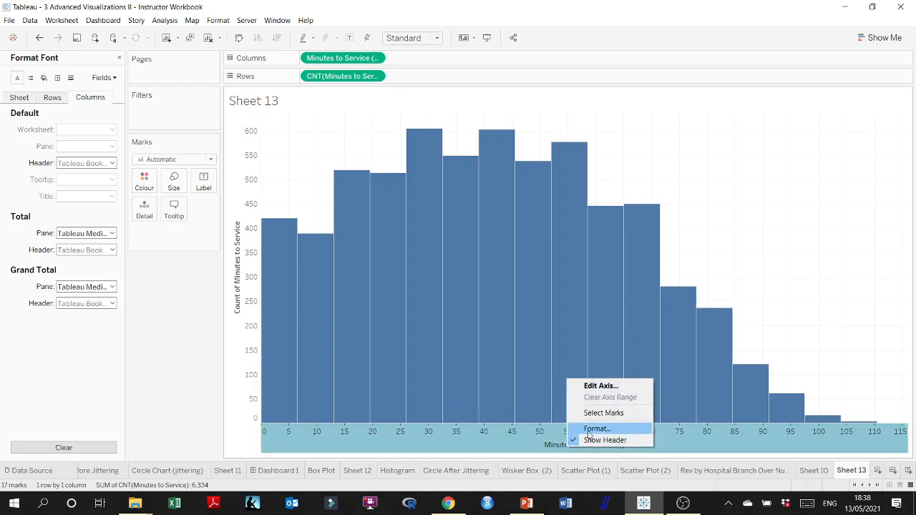
{"action": "left_click", "coordinate": [497, 443]}
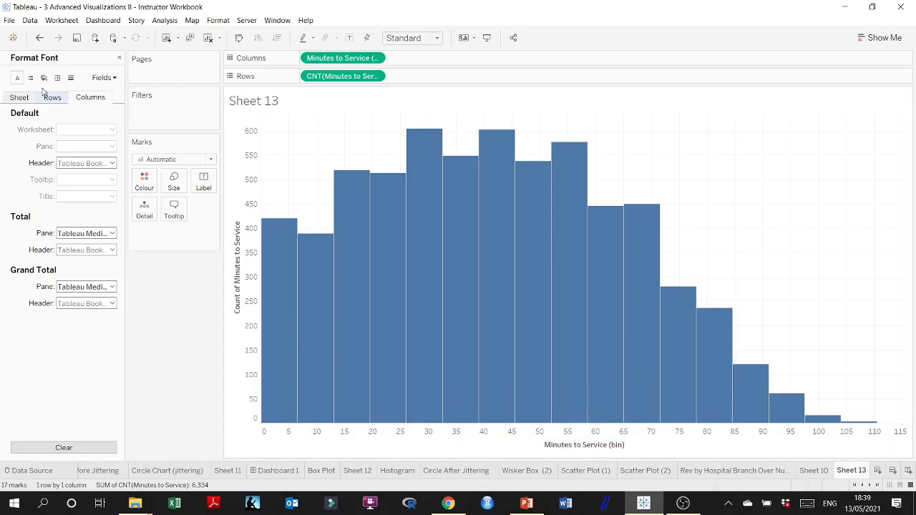
{"action": "left_click", "coordinate": [120, 58]}
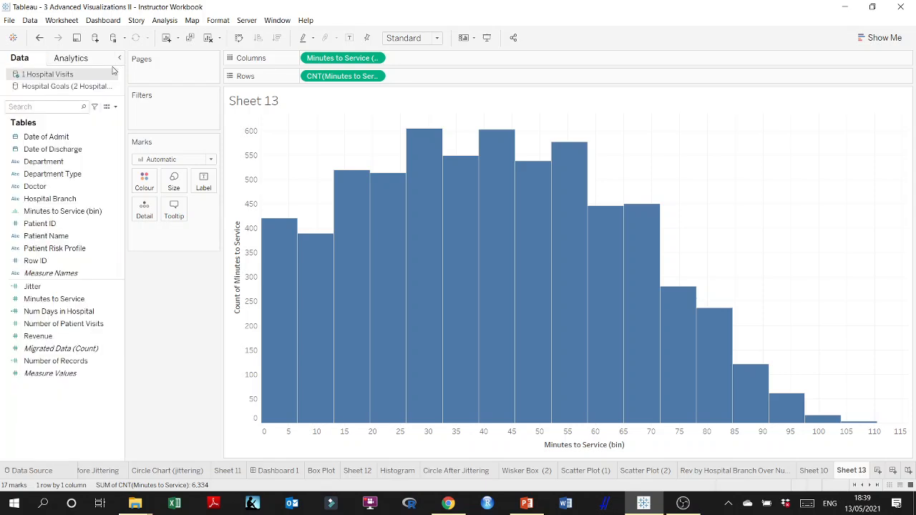
{"action": "left_click", "coordinate": [117, 301]}
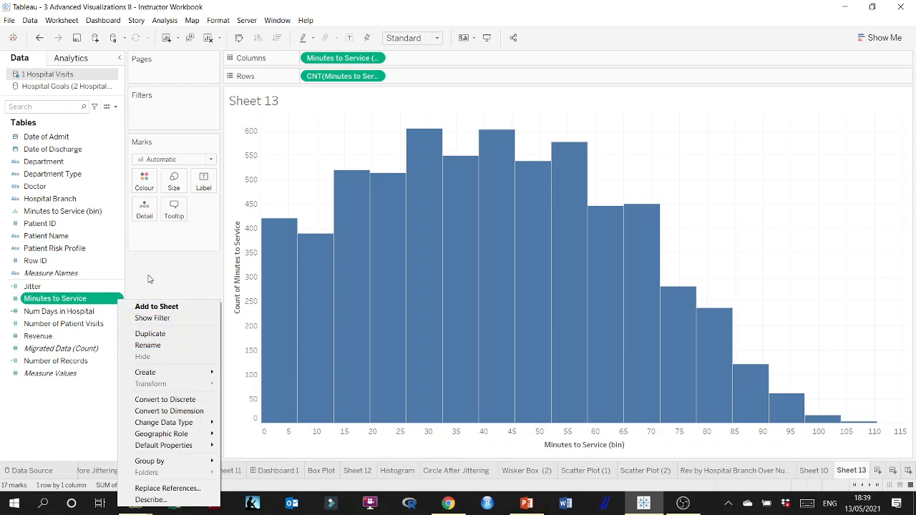
{"action": "left_click", "coordinate": [110, 211]}
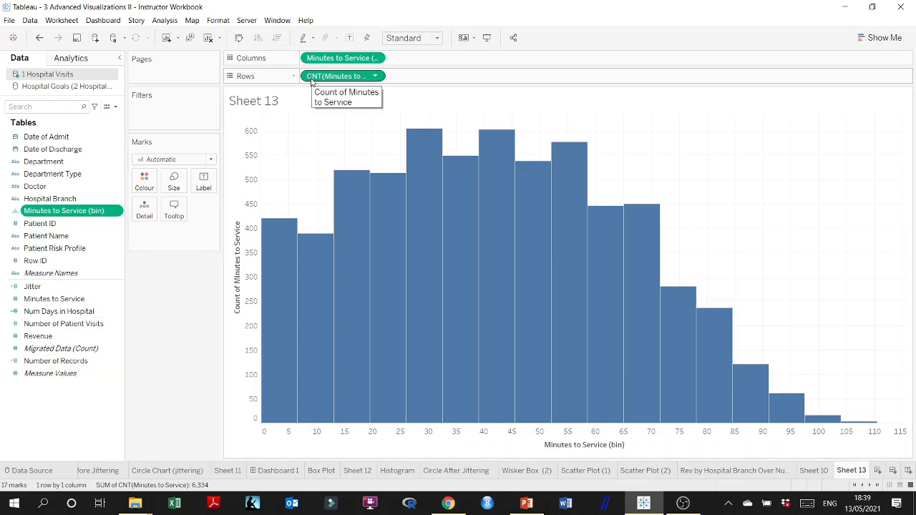
{"action": "left_click", "coordinate": [882, 38]}
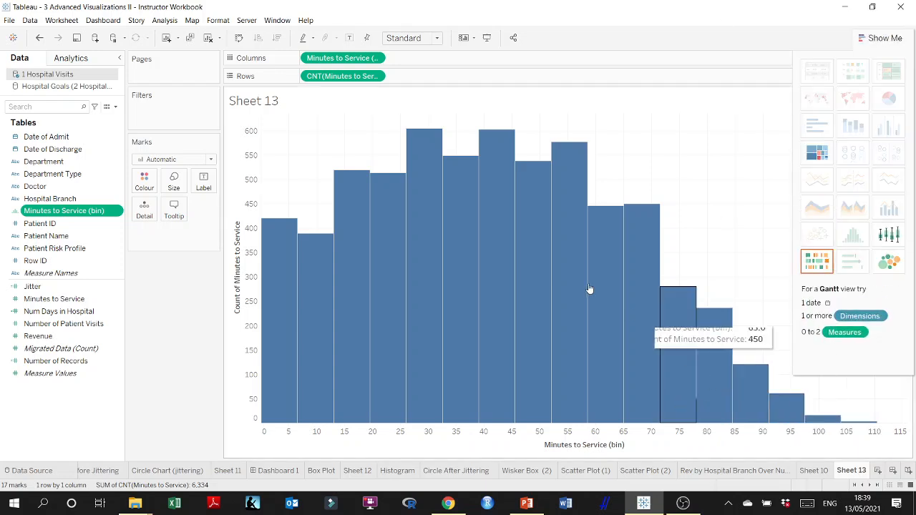
{"action": "left_click", "coordinate": [883, 37]}
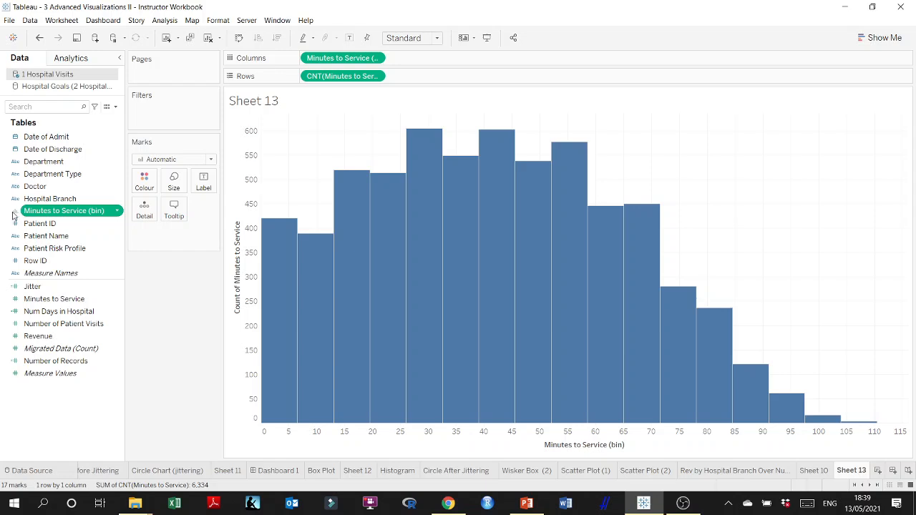
Step: Edit the Minutes to Service (bin) field, try the suggested bin size, and set the size of bins to 5
{"action": "left_click", "coordinate": [117, 212]}
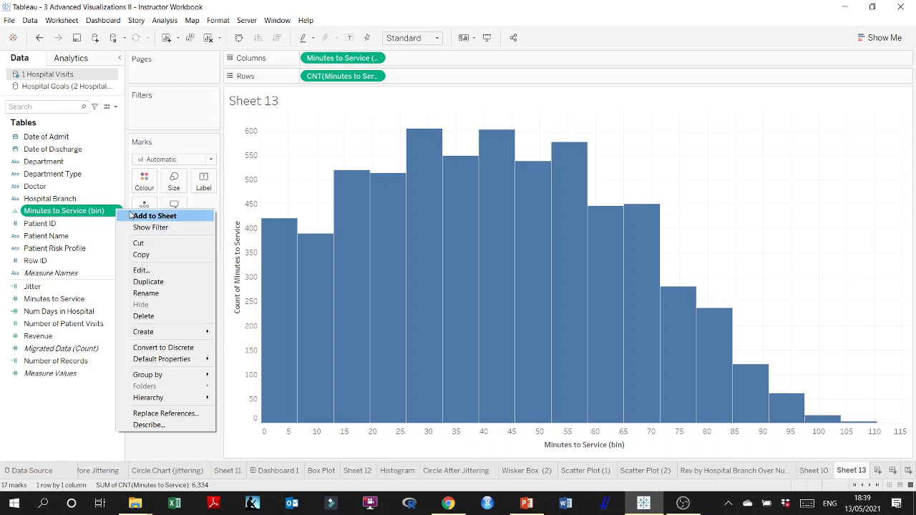
{"action": "left_click", "coordinate": [150, 271]}
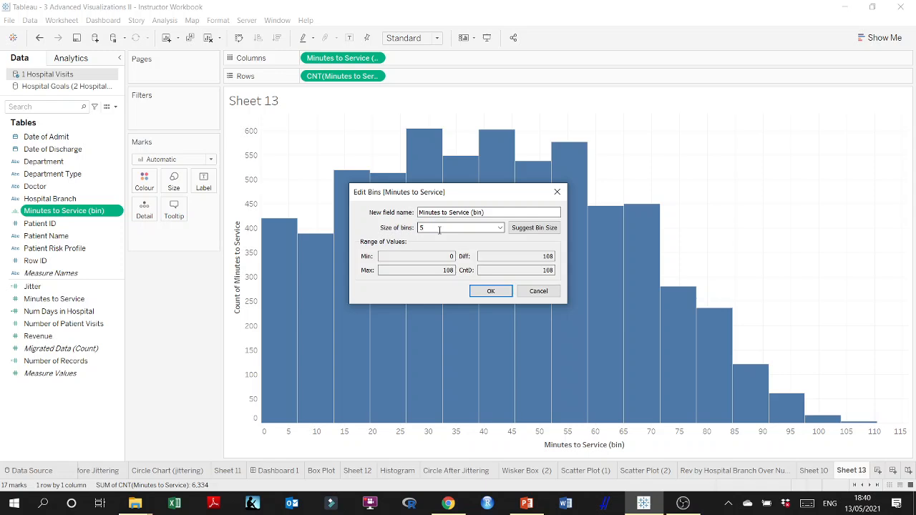
{"action": "left_click", "coordinate": [539, 229]}
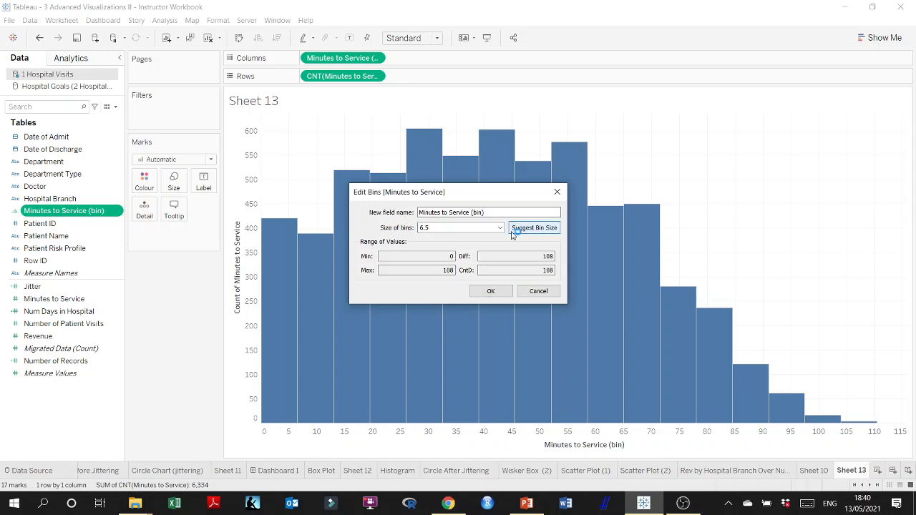
{"action": "left_click", "coordinate": [441, 228]}
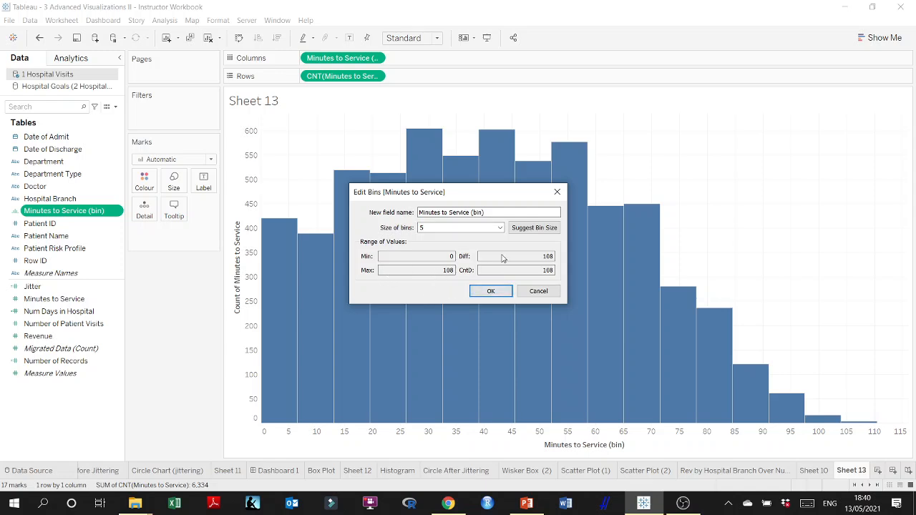
{"action": "left_click", "coordinate": [506, 291]}
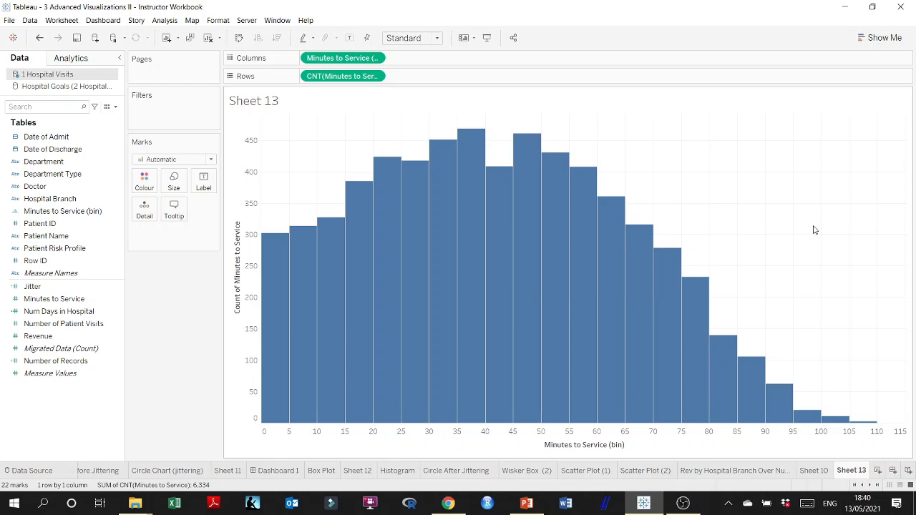
Step: Undo the bin size change, and redo the one extra step undone on the axis scale
{"action": "key", "text": "ctrl+z"}
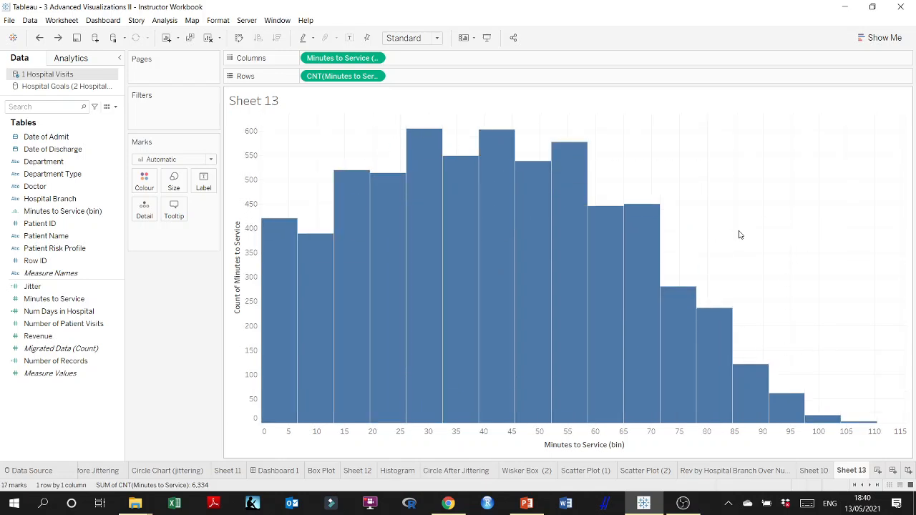
{"action": "key", "text": "ctrl+z"}
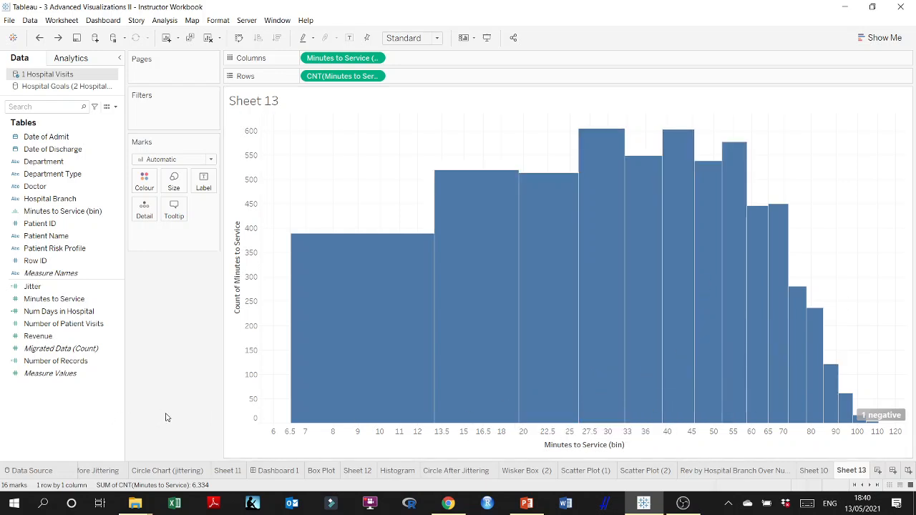
{"action": "key", "text": "ctrl+y"}
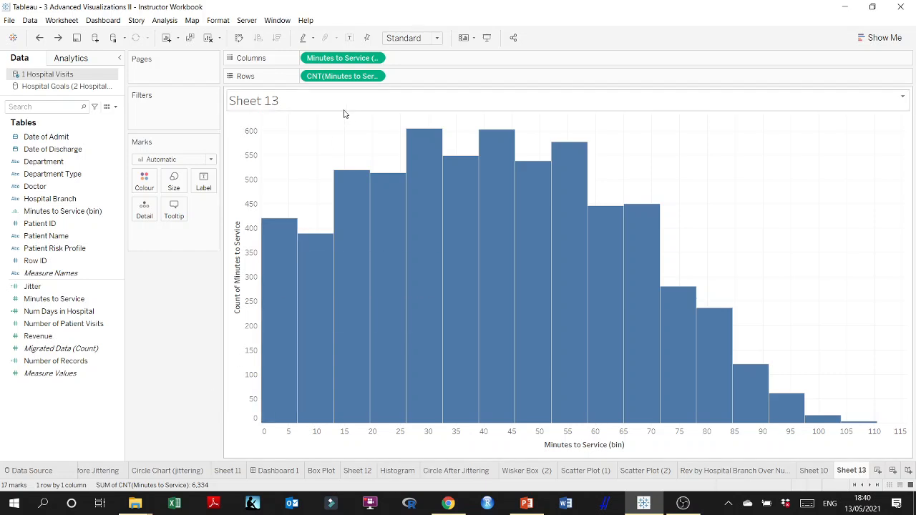
Step: Edit the Minutes to Service (bin) field and set the size of bins to 10
{"action": "left_click", "coordinate": [72, 212]}
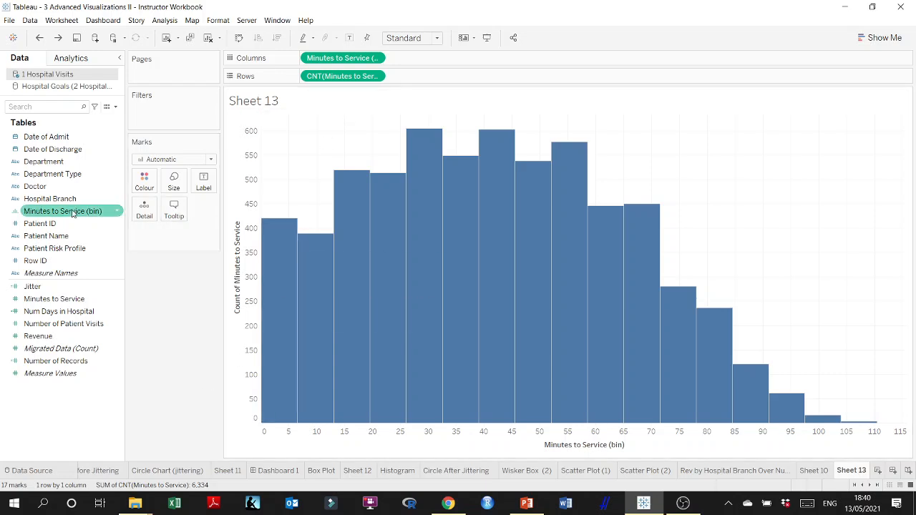
{"action": "left_click", "coordinate": [116, 212]}
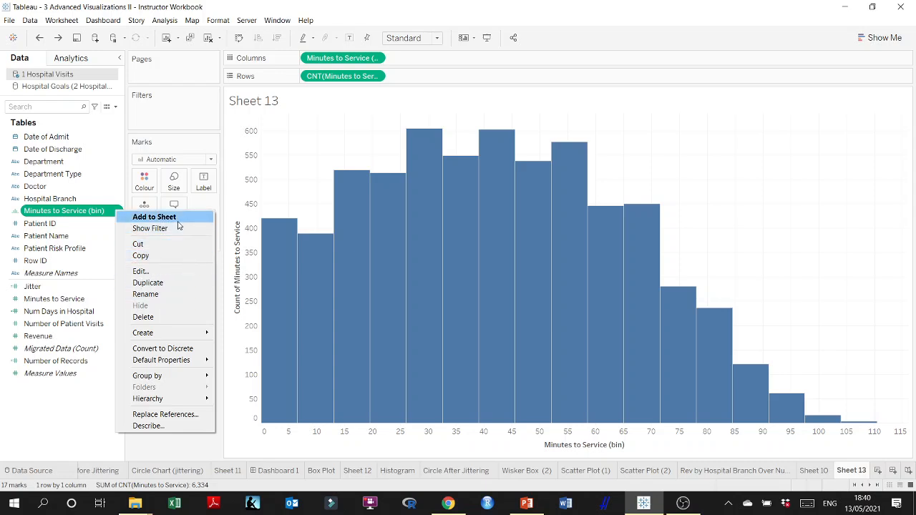
{"action": "left_click", "coordinate": [188, 271]}
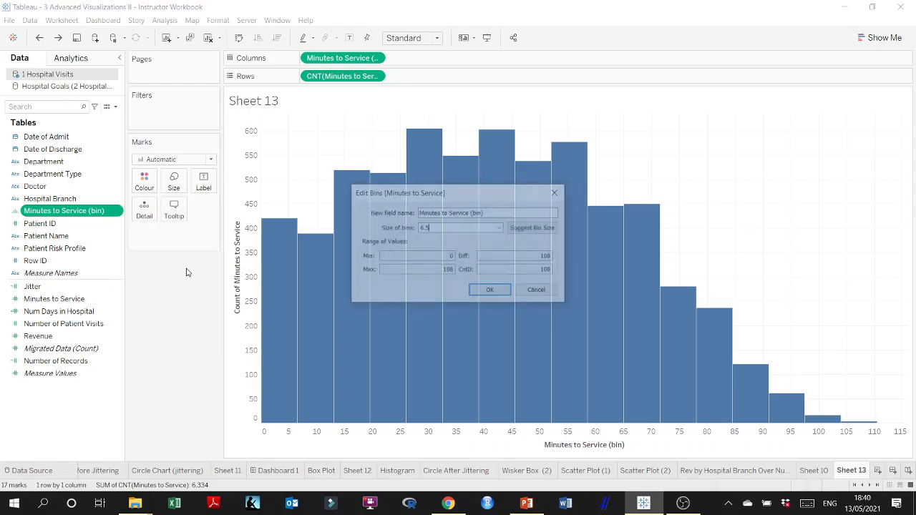
{"action": "left_click_drag", "start_coordinate": [443, 227], "coordinate": [419, 227]}
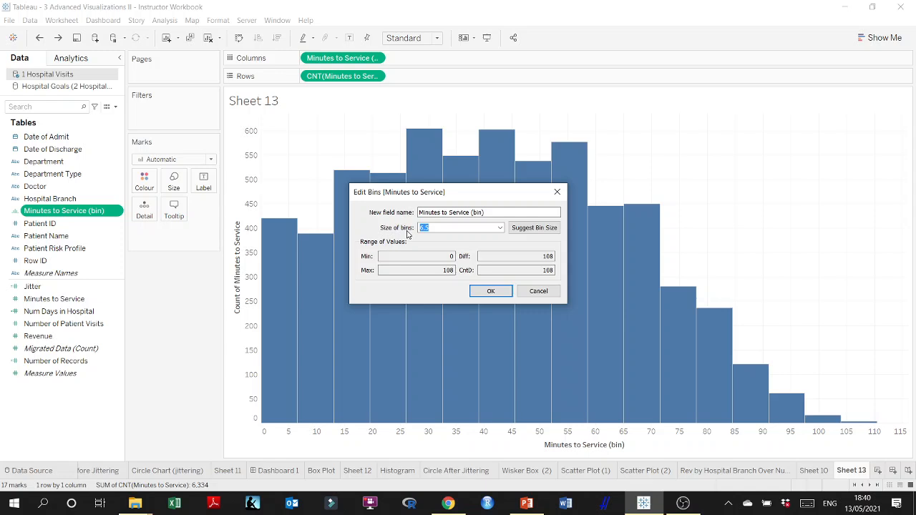
{"action": "type", "text": "10"}
{"action": "left_click", "coordinate": [505, 288]}
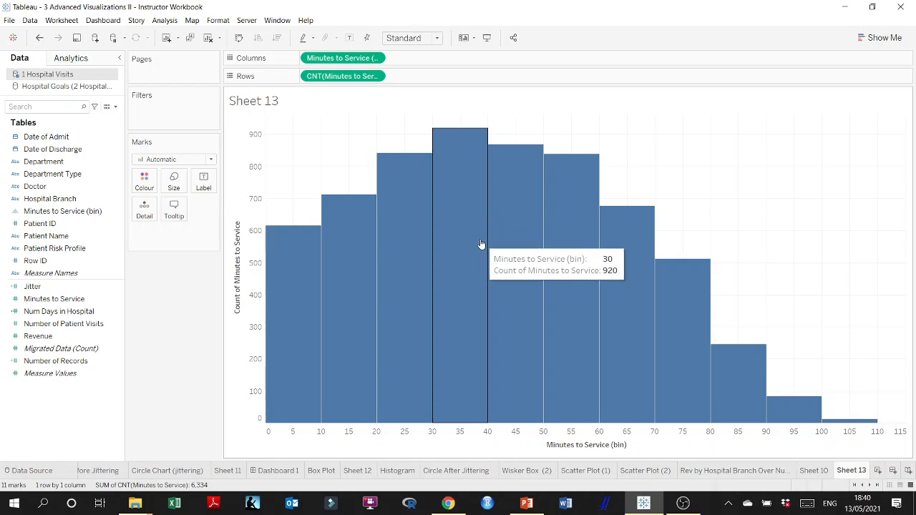
Step: Reduce the histogram's bin size to 2 by editing the Minutes to Service (bin) field
{"action": "left_click", "coordinate": [117, 210]}
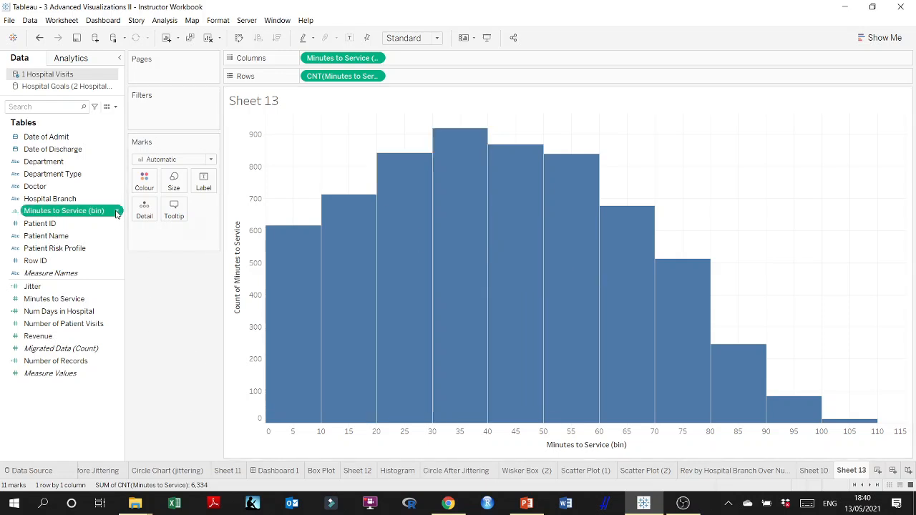
{"action": "right_click", "coordinate": [117, 212]}
{"action": "left_click", "coordinate": [142, 272]}
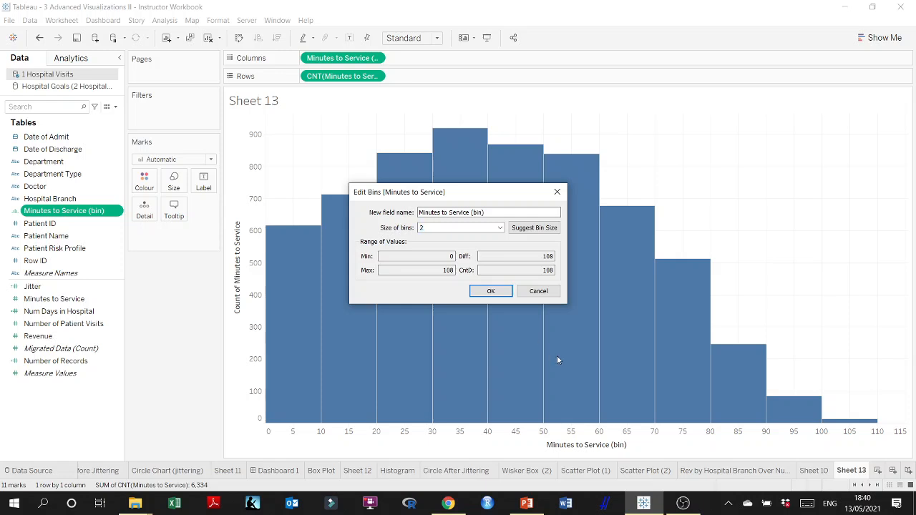
{"action": "left_click", "coordinate": [499, 292]}
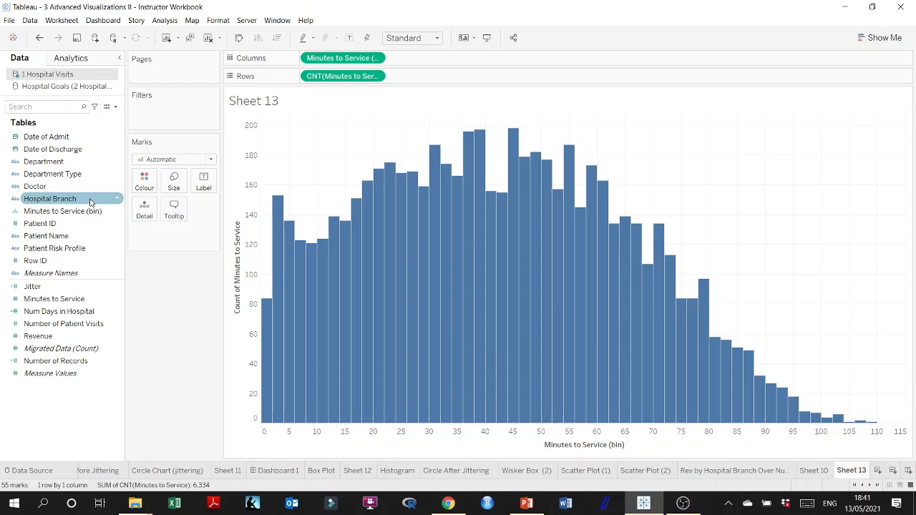
Step: Set the size of bins to 1 for Minutes to Service (bin), inspect individual histogram bars, and clear the bar selection
{"action": "right_click", "coordinate": [114, 211]}
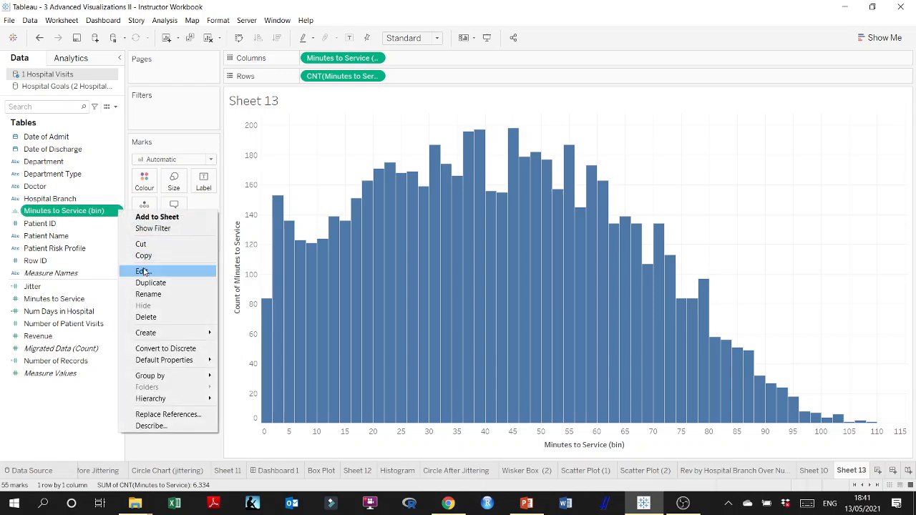
{"action": "left_click", "coordinate": [147, 271]}
{"action": "left_click_drag", "start_coordinate": [427, 227], "coordinate": [396, 228]}
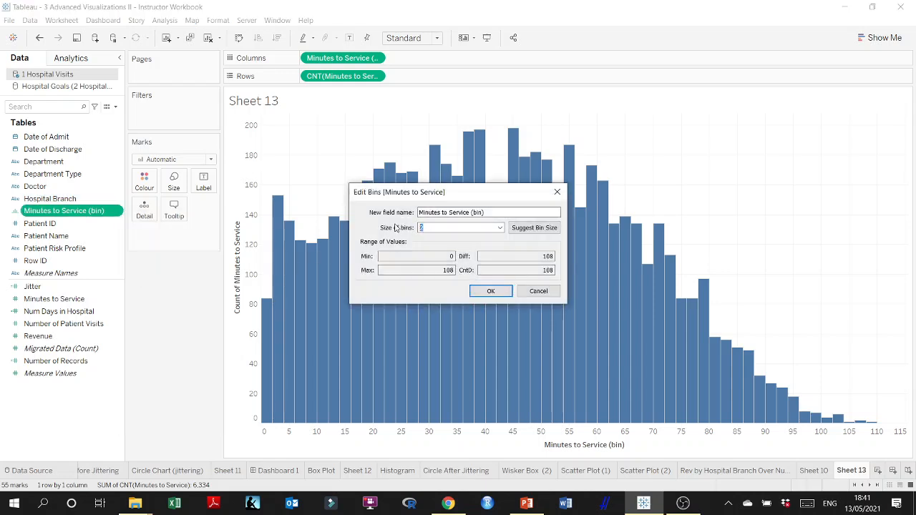
{"action": "left_click", "coordinate": [486, 288]}
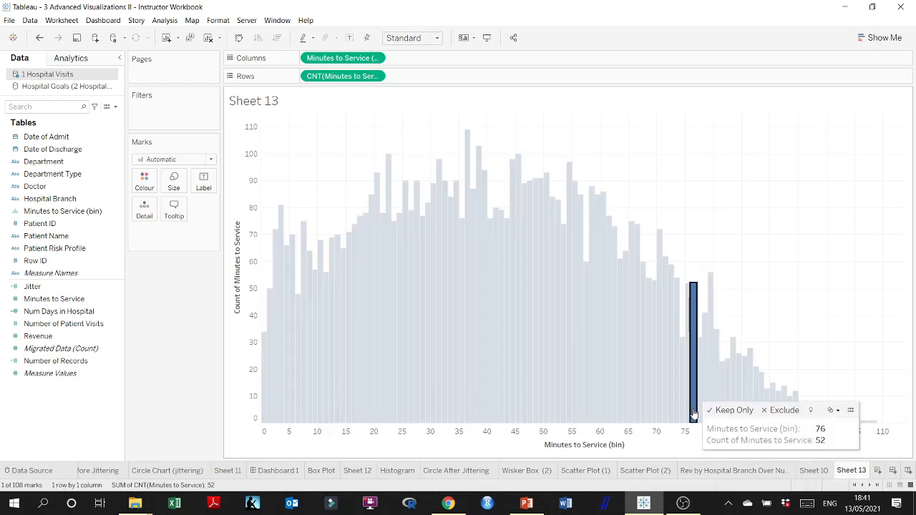
{"action": "left_click", "coordinate": [608, 288]}
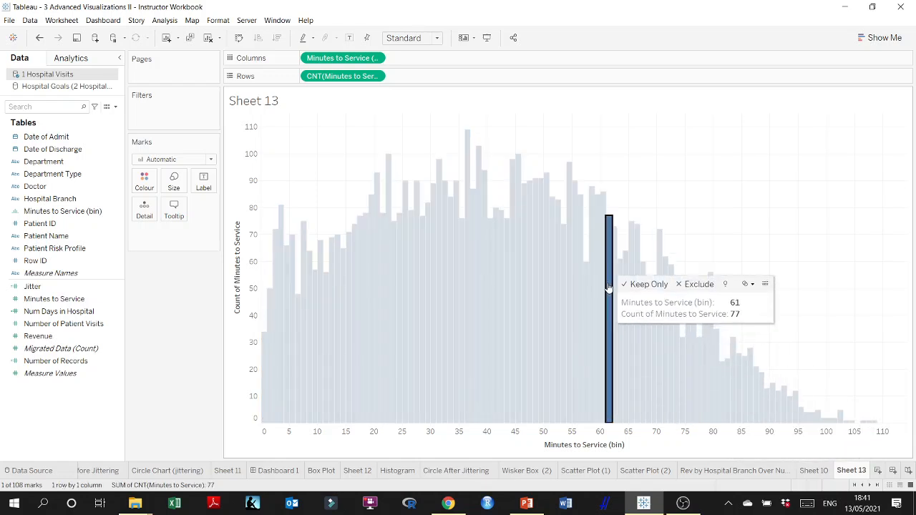
{"action": "left_click", "coordinate": [526, 452]}
{"action": "left_click", "coordinate": [200, 376]}
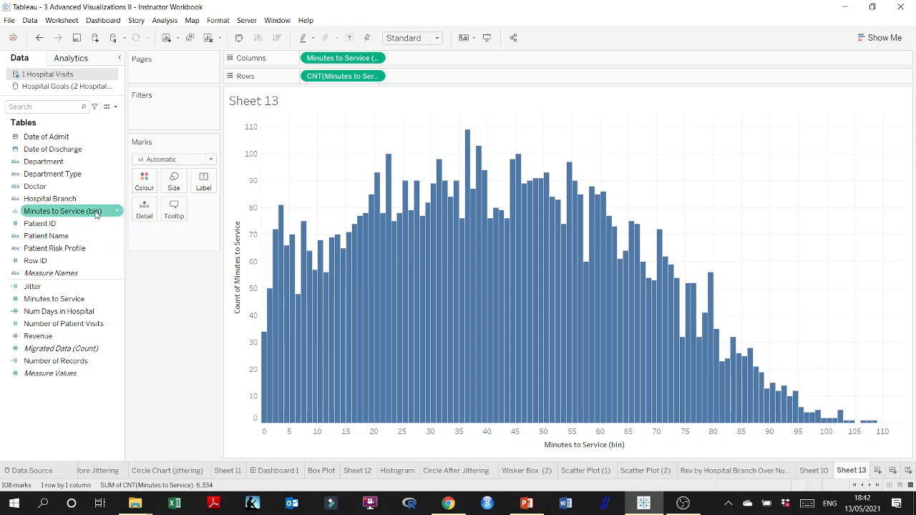
Step: Edit the Minutes to Service (bin) field and apply the suggested bin size of 6.5
{"action": "right_click", "coordinate": [119, 214]}
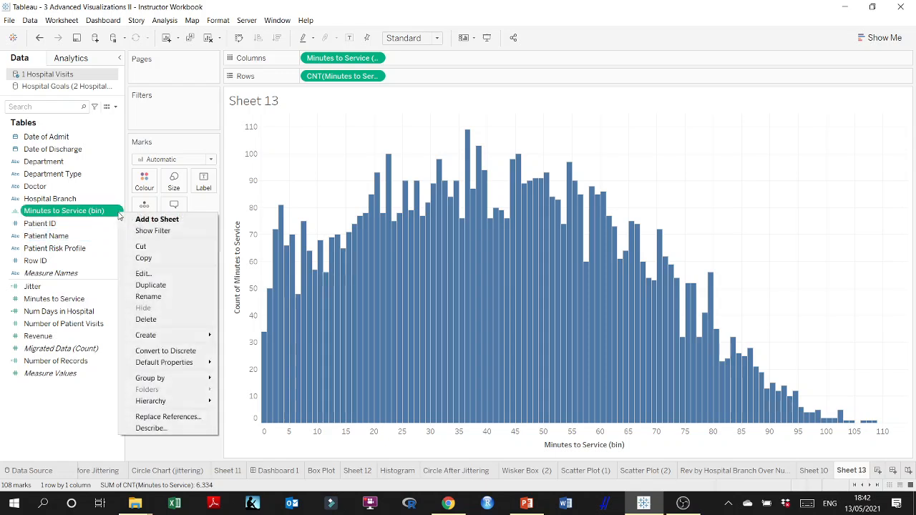
{"action": "left_click", "coordinate": [143, 274]}
{"action": "left_click_drag", "start_coordinate": [449, 230], "coordinate": [360, 232]}
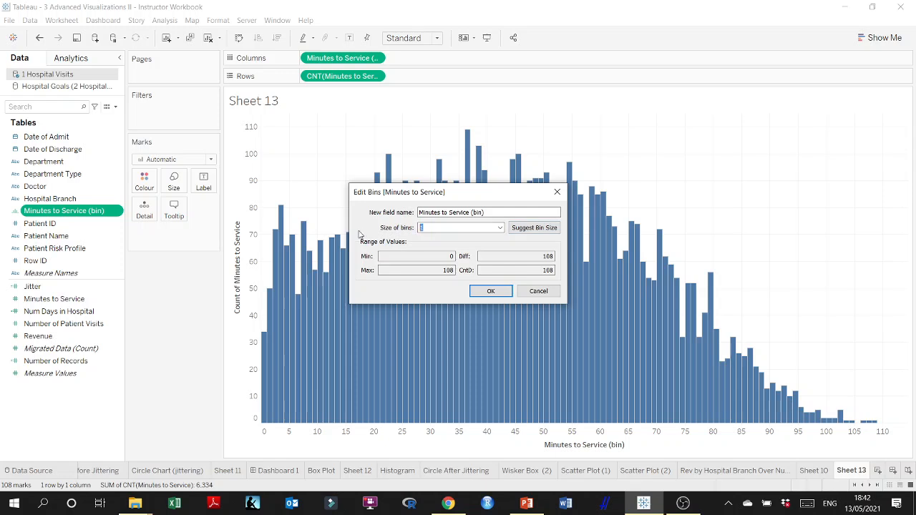
{"action": "left_click", "coordinate": [540, 227]}
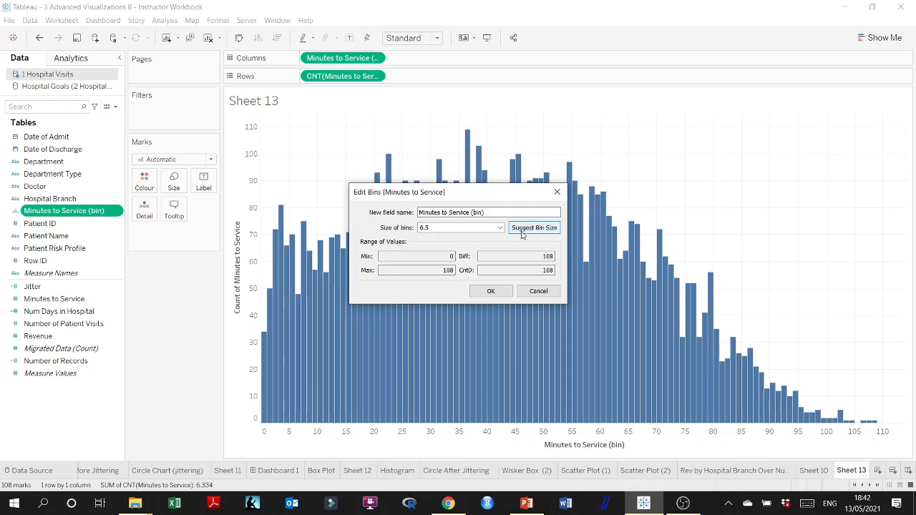
{"action": "left_click", "coordinate": [491, 291]}
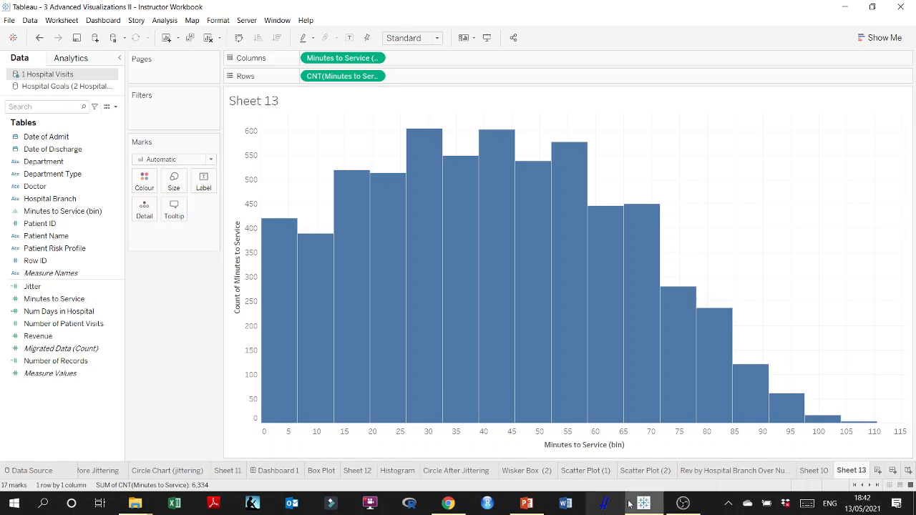
Step: Switch to PowerPoint and read slides 17 and 18 on visualizing multiple axes to compare different measures
{"action": "left_click", "coordinate": [527, 506]}
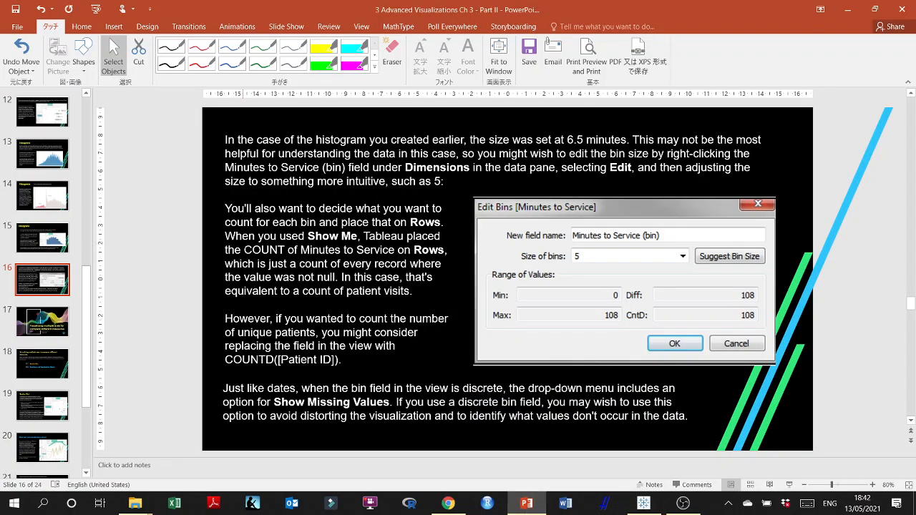
{"action": "left_click", "coordinate": [42, 326]}
{"action": "scroll", "coordinate": [43, 325], "scroll_direction": "down", "scroll_amount": 3}
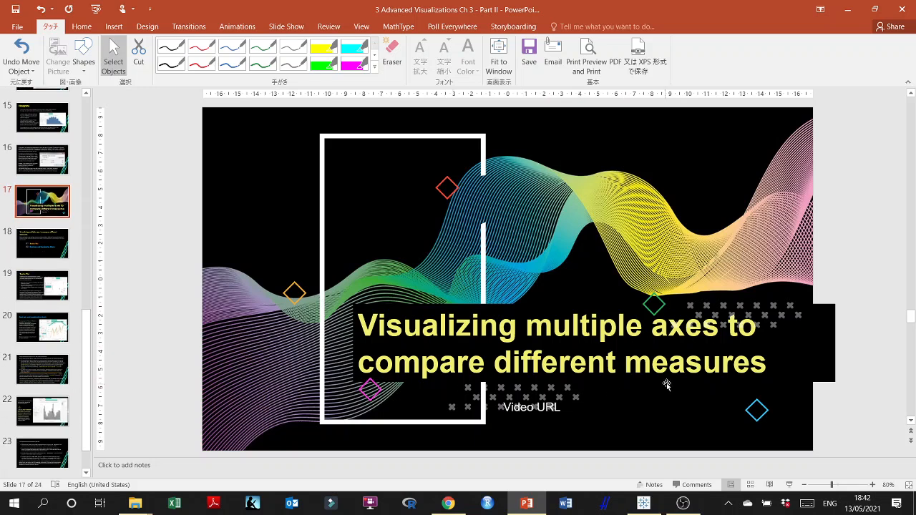
{"action": "left_click", "coordinate": [44, 252]}
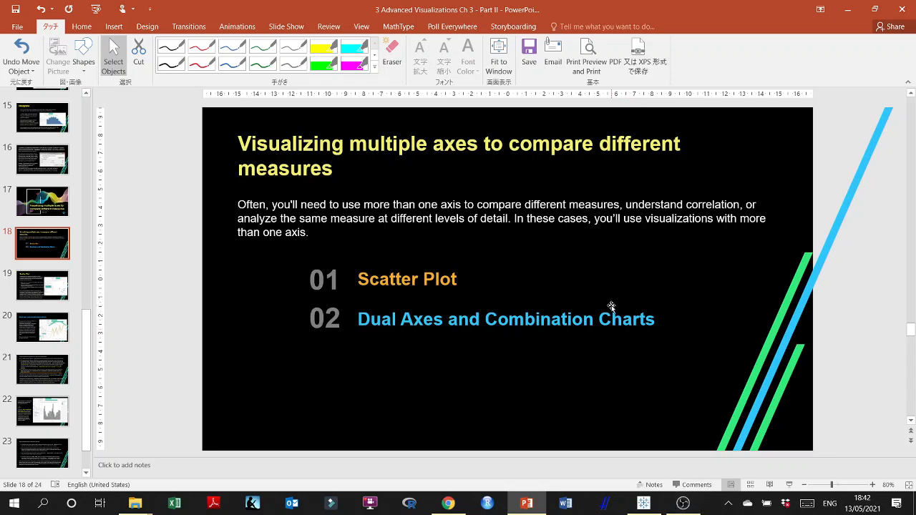
{"action": "left_click", "coordinate": [684, 503]}
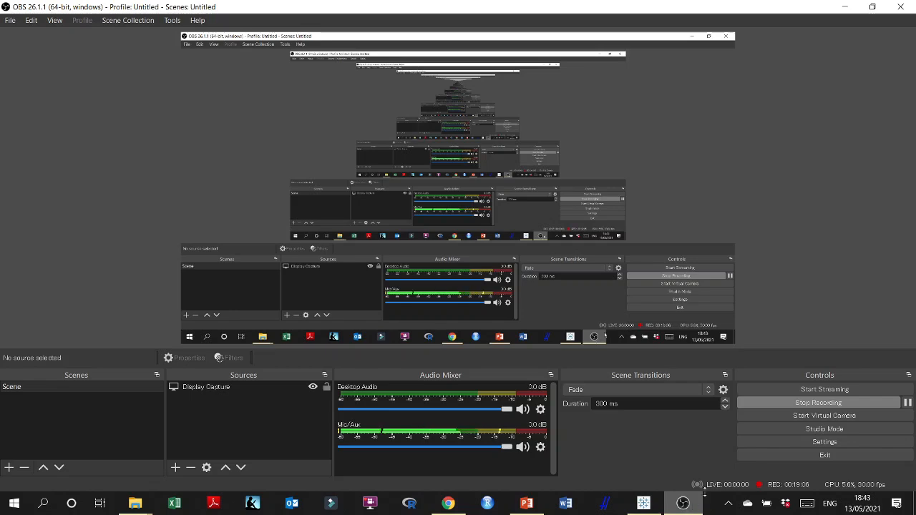
{"action": "left_click", "coordinate": [685, 505]}
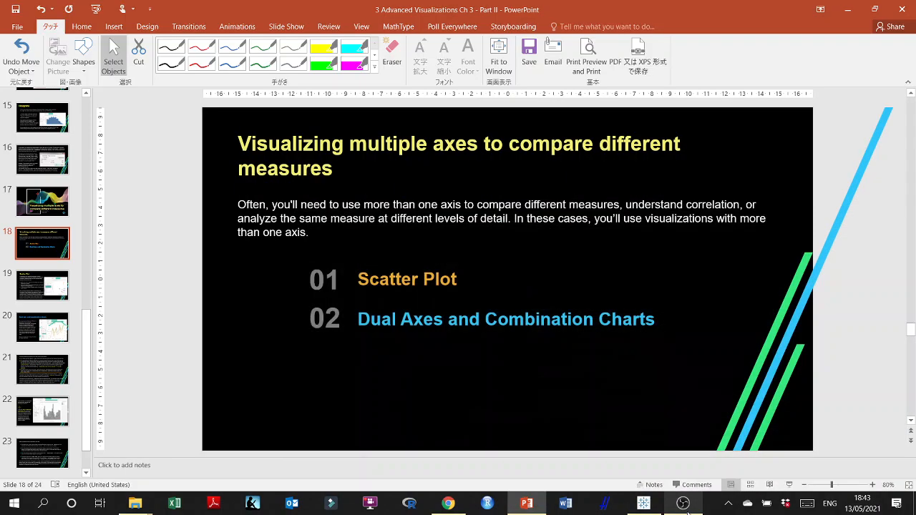
{"action": "left_click", "coordinate": [685, 504]}
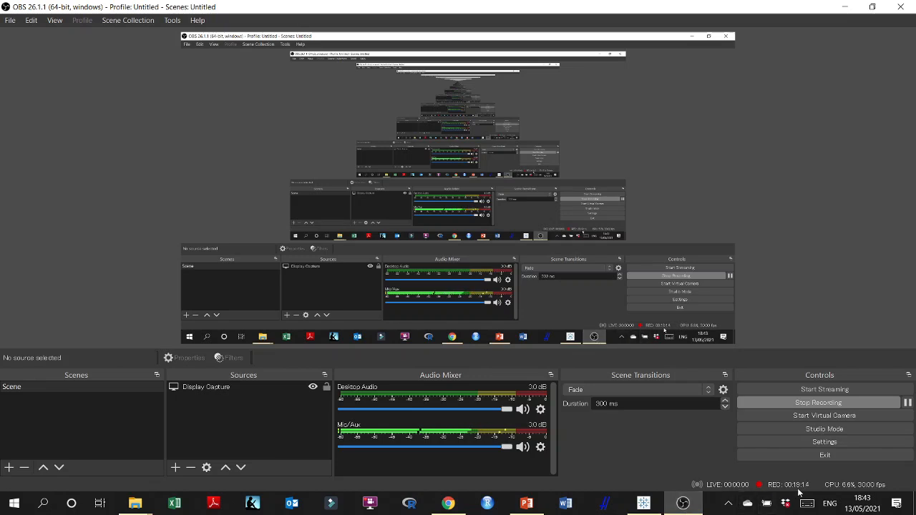
{"action": "left_click", "coordinate": [683, 503]}
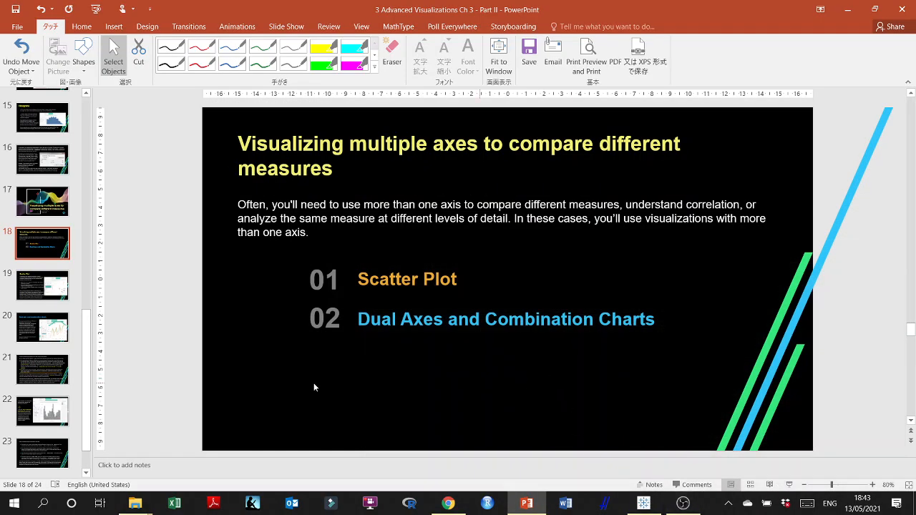
{"action": "scroll", "coordinate": [87, 268], "scroll_direction": "down", "scroll_amount": 3}
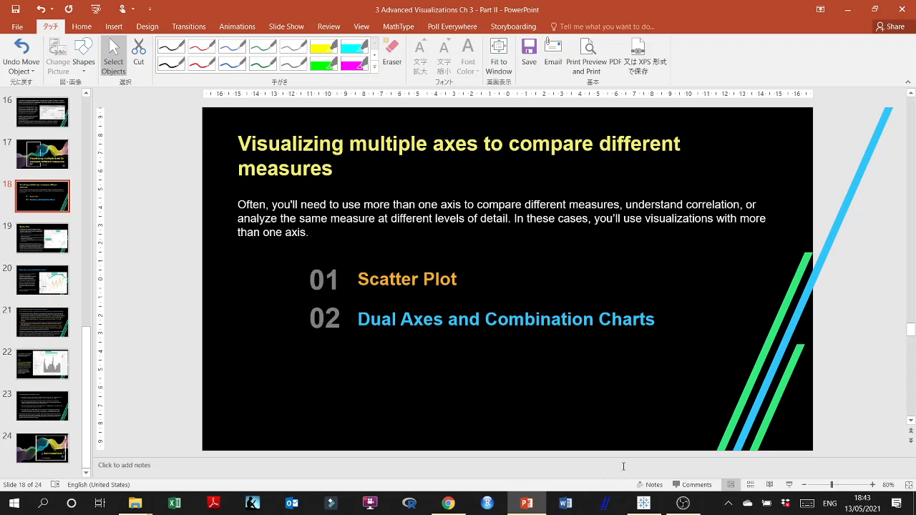
{"action": "mouse_move", "coordinate": [679, 509]}
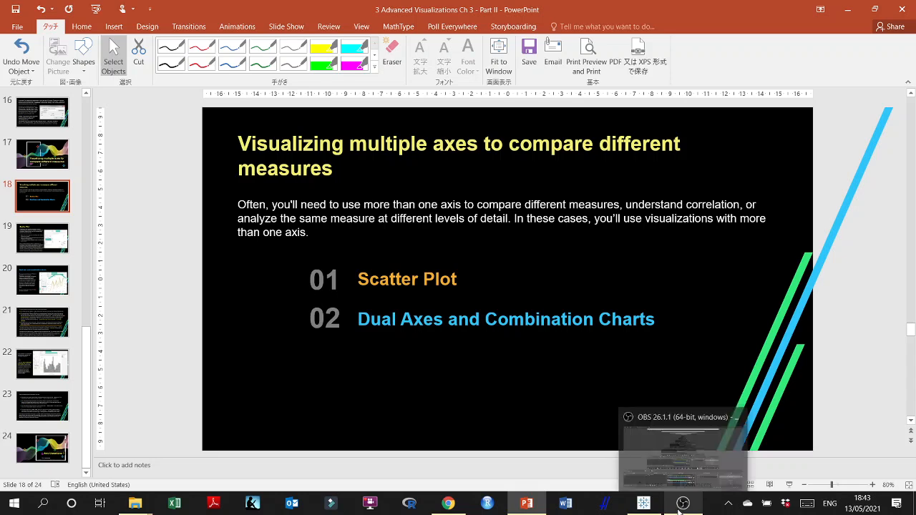
Step: Return to Tableau and view the Circle before Jittering sheet at the start of the workbook
{"action": "left_click", "coordinate": [644, 504]}
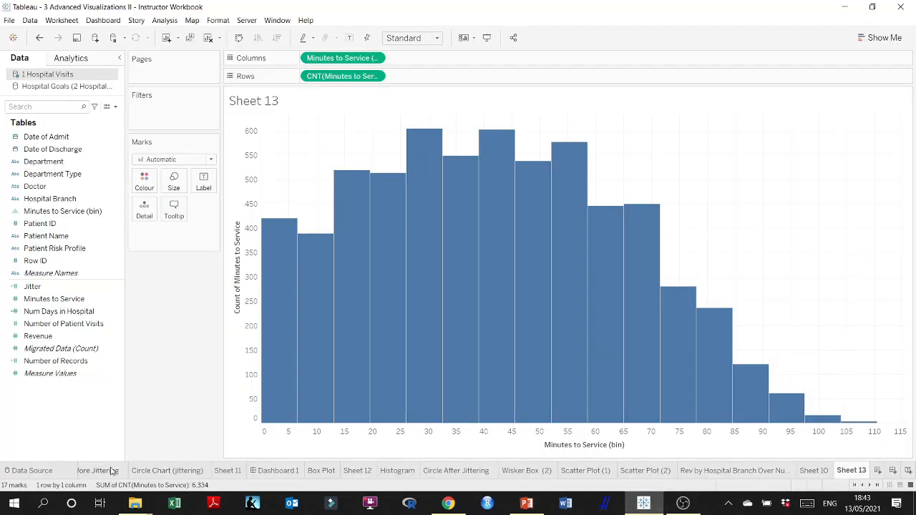
{"action": "mouse_move", "coordinate": [685, 479]}
{"action": "left_click", "coordinate": [856, 487]}
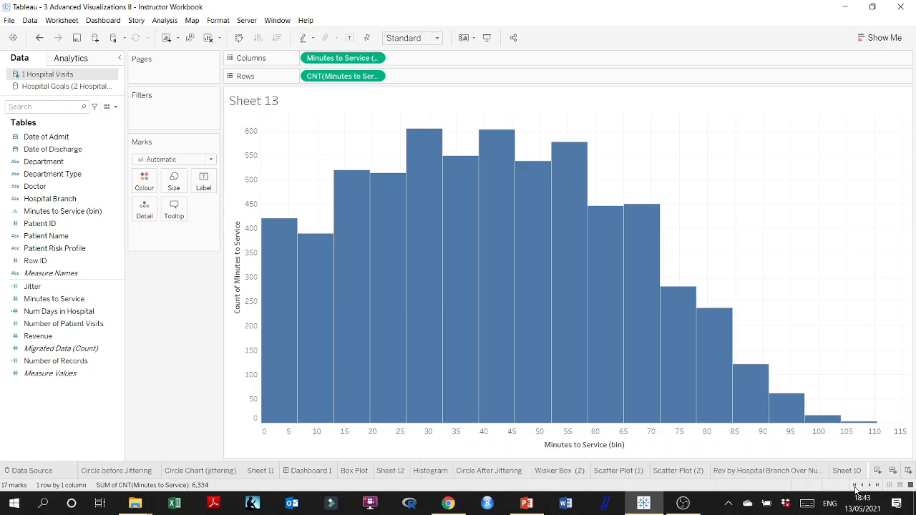
{"action": "left_click", "coordinate": [104, 473]}
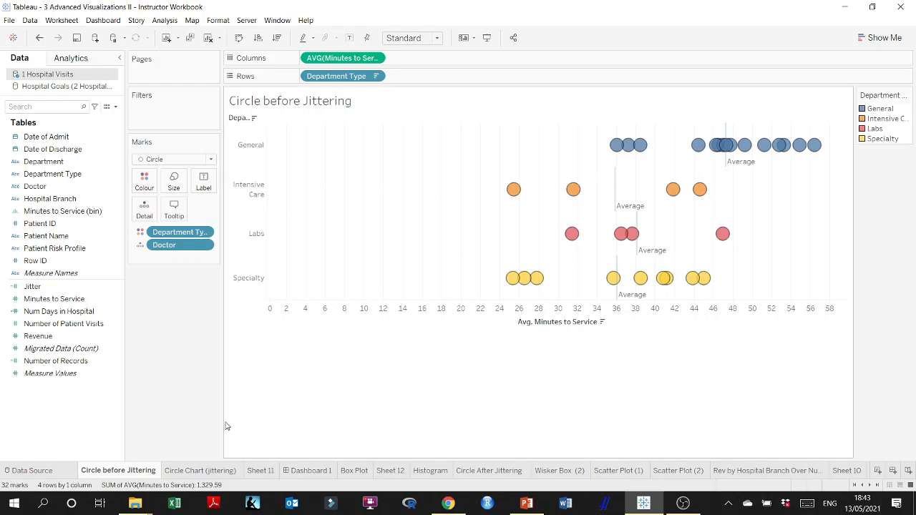
Step: On the Circle Chart (jittering) sheet, hide the header of the Jitter axis
{"action": "left_click", "coordinate": [209, 471]}
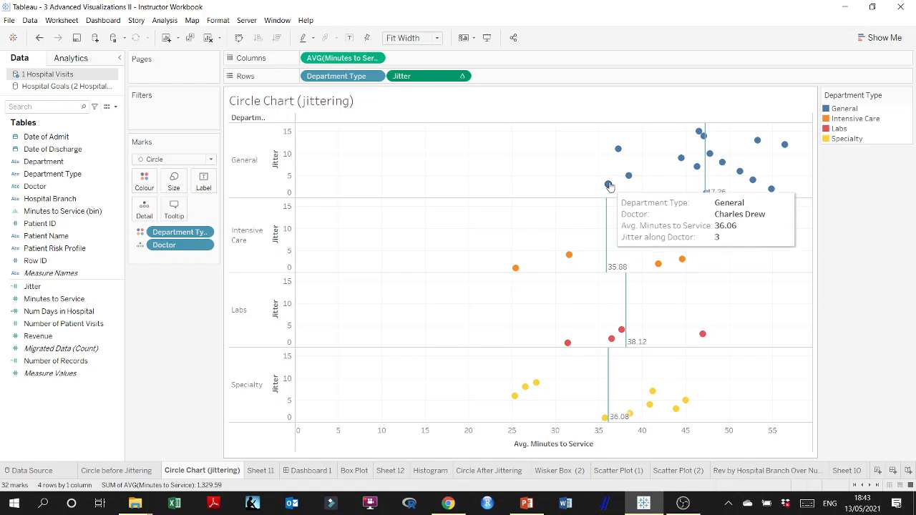
{"action": "mouse_move", "coordinate": [679, 164]}
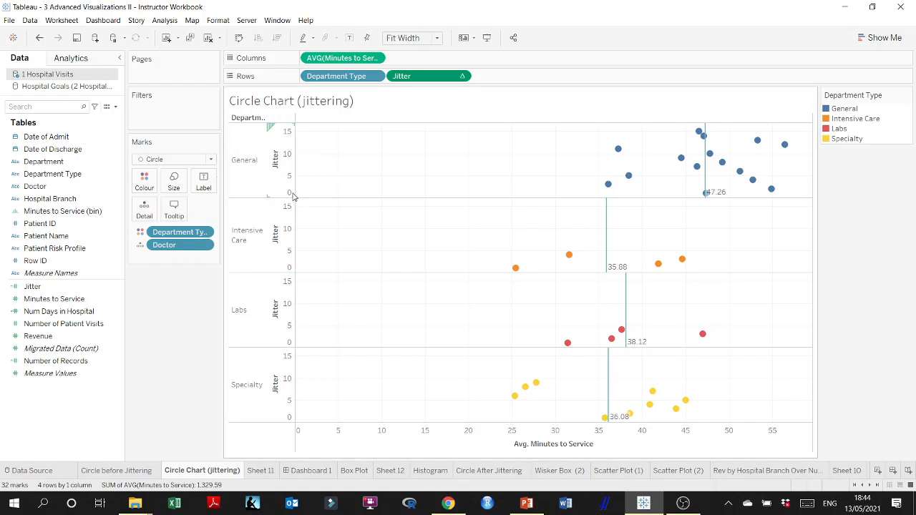
{"action": "left_click", "coordinate": [463, 77]}
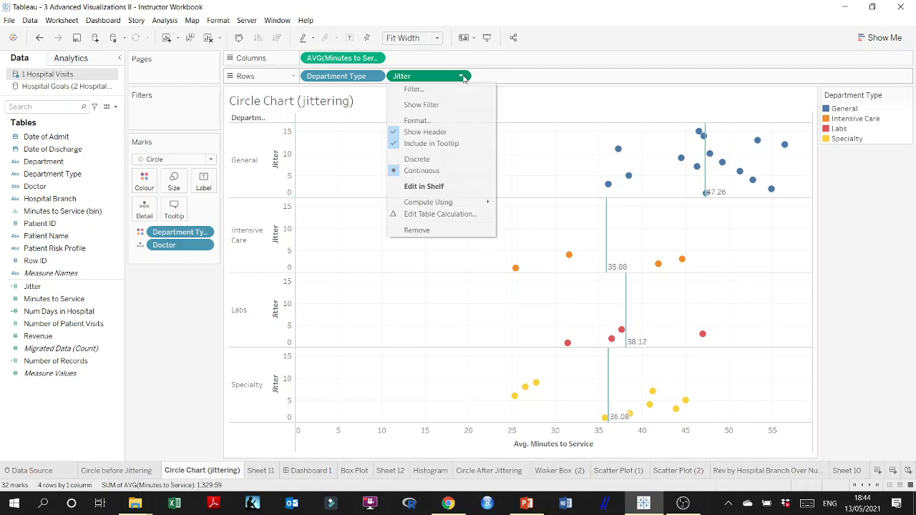
{"action": "left_click", "coordinate": [440, 133]}
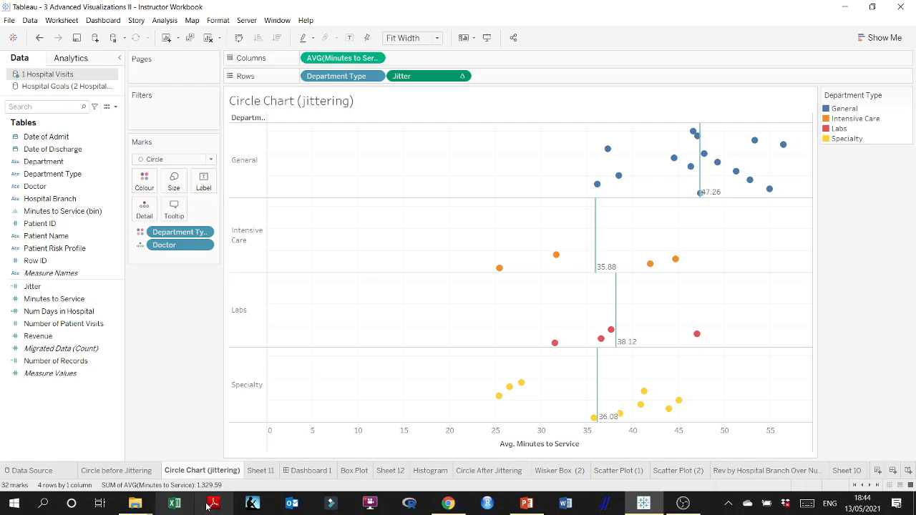
Step: Review the Sheet 11, Dashboard 1 and Box Plot sheets in turn
{"action": "left_click", "coordinate": [261, 471]}
{"action": "left_click", "coordinate": [309, 471]}
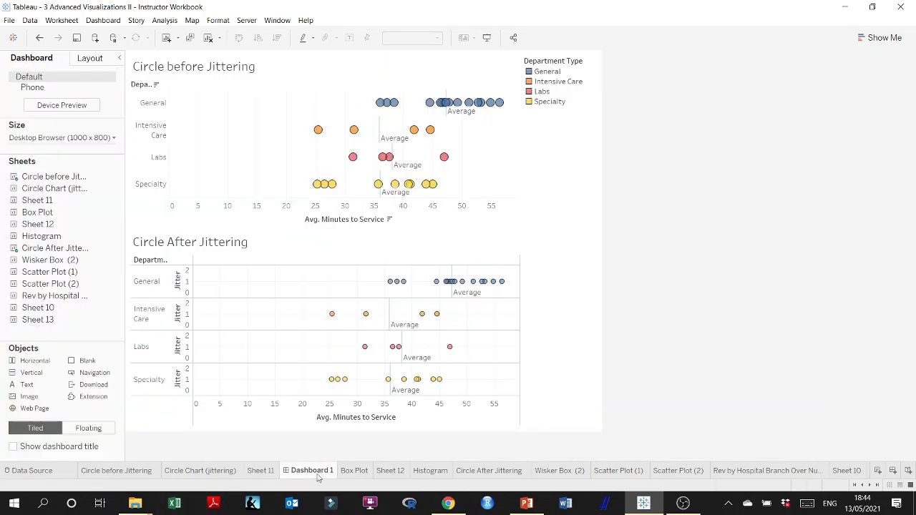
{"action": "left_click", "coordinate": [354, 471]}
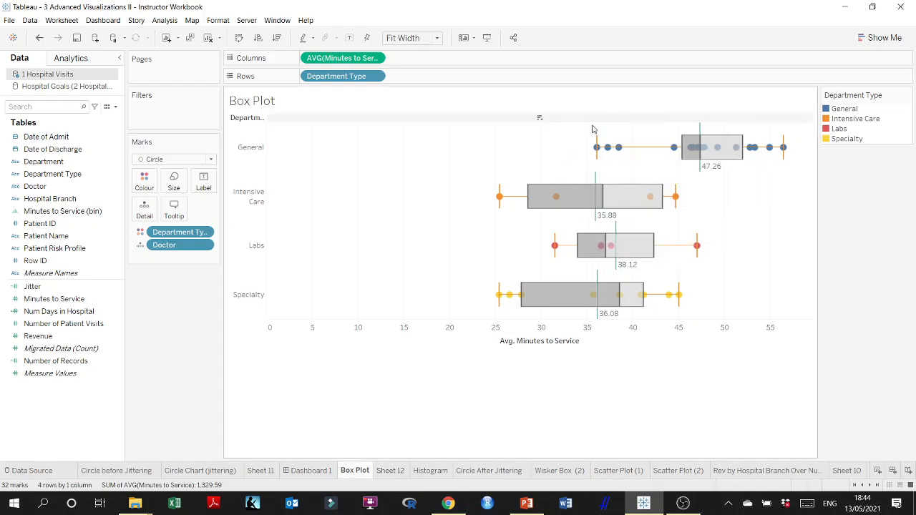
Step: View the Histogram sheet, then go back through Box Plot and Circle Chart (jittering) to Circle before Jittering
{"action": "left_click", "coordinate": [429, 471]}
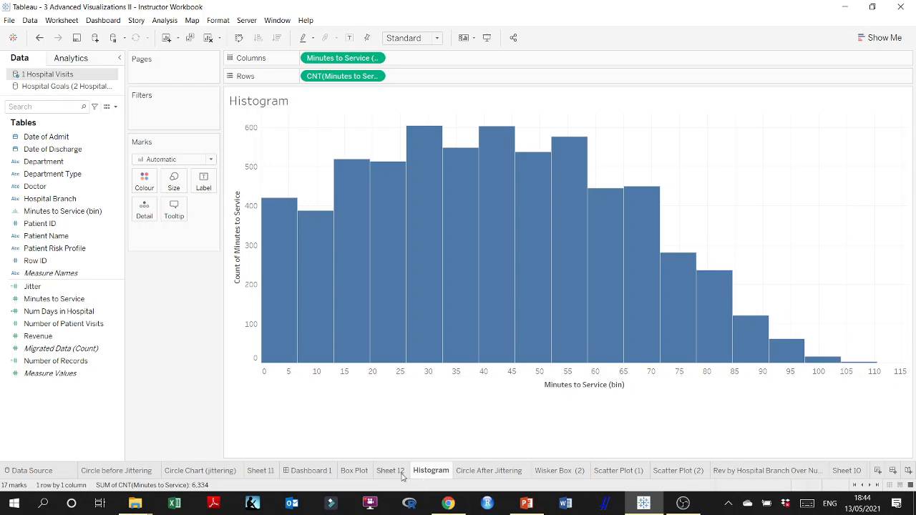
{"action": "left_click", "coordinate": [357, 474]}
{"action": "left_click", "coordinate": [207, 473]}
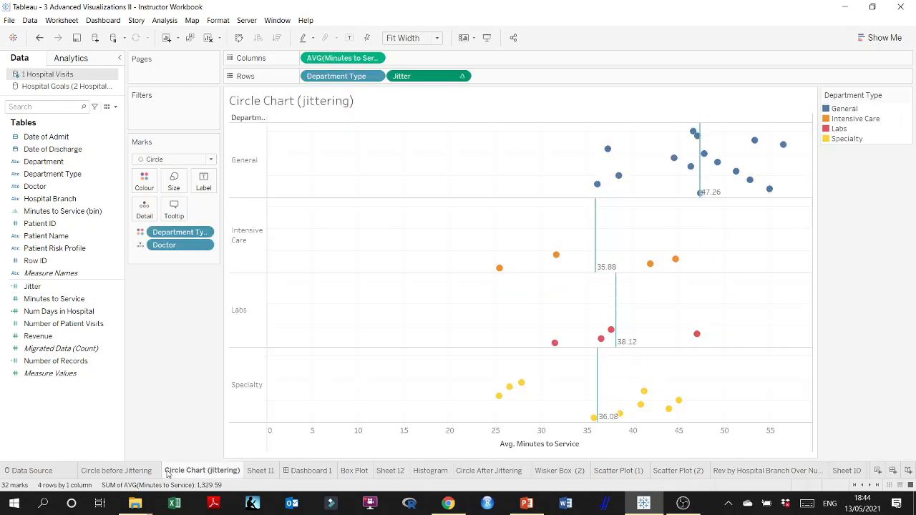
{"action": "left_click", "coordinate": [122, 471]}
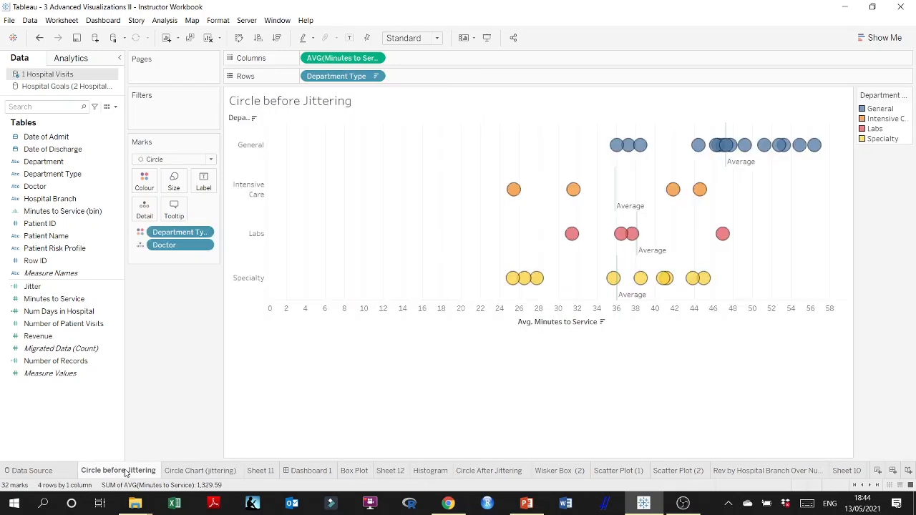
Step: Review the Circle Chart (jittering), Box Plot and Histogram sheets in order, ending on the Histogram
{"action": "left_click", "coordinate": [202, 472]}
{"action": "left_click", "coordinate": [352, 473]}
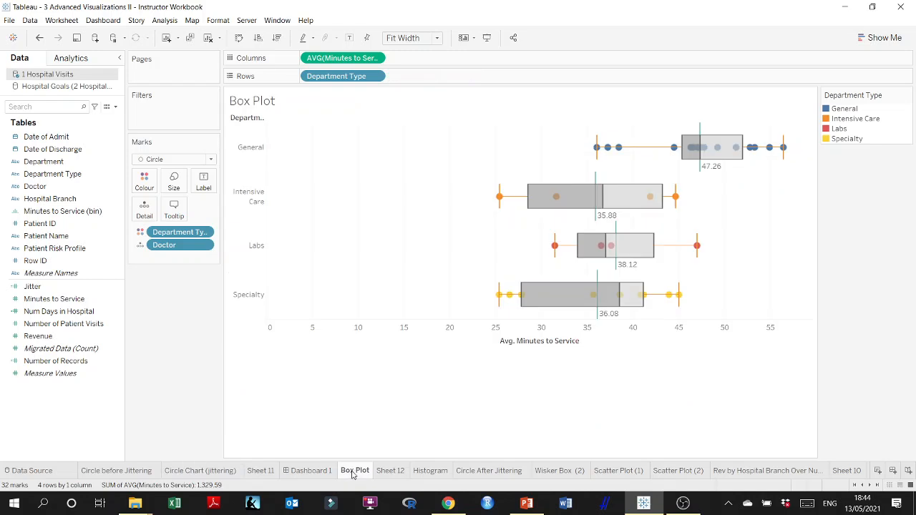
{"action": "left_click", "coordinate": [422, 475]}
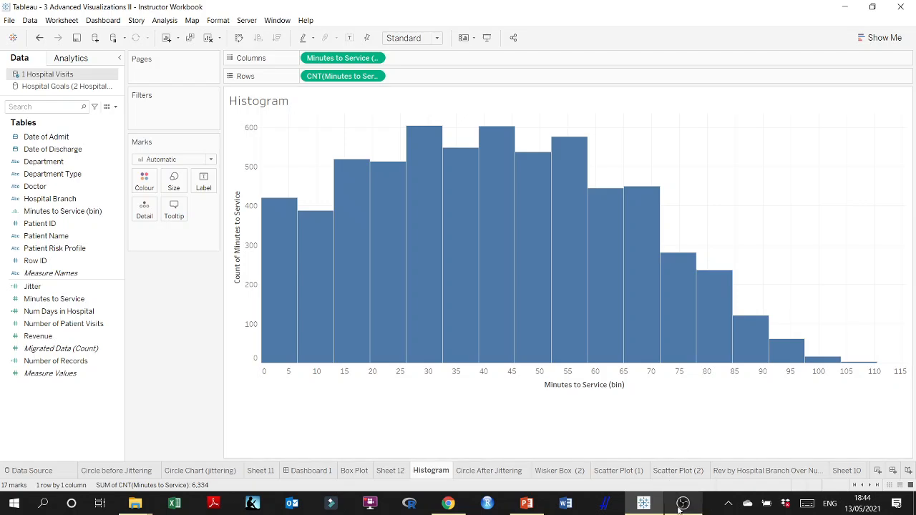
{"action": "mouse_move", "coordinate": [681, 508]}
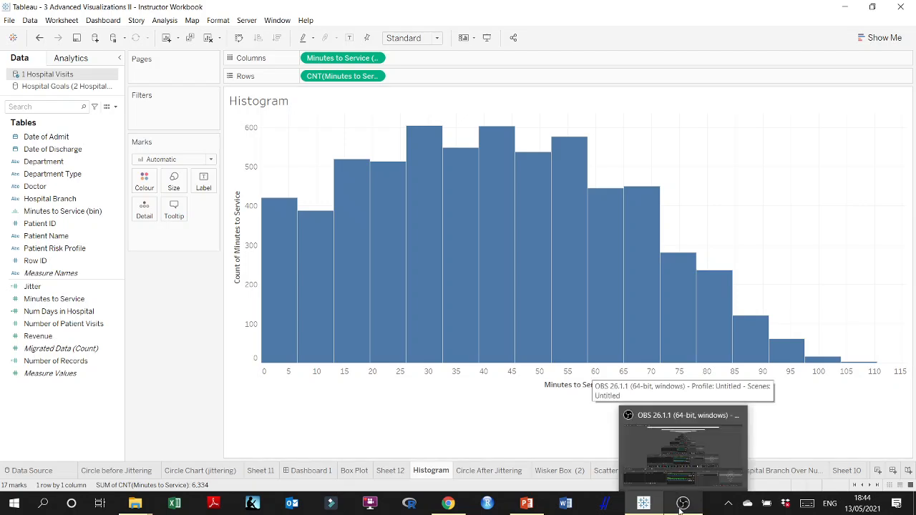